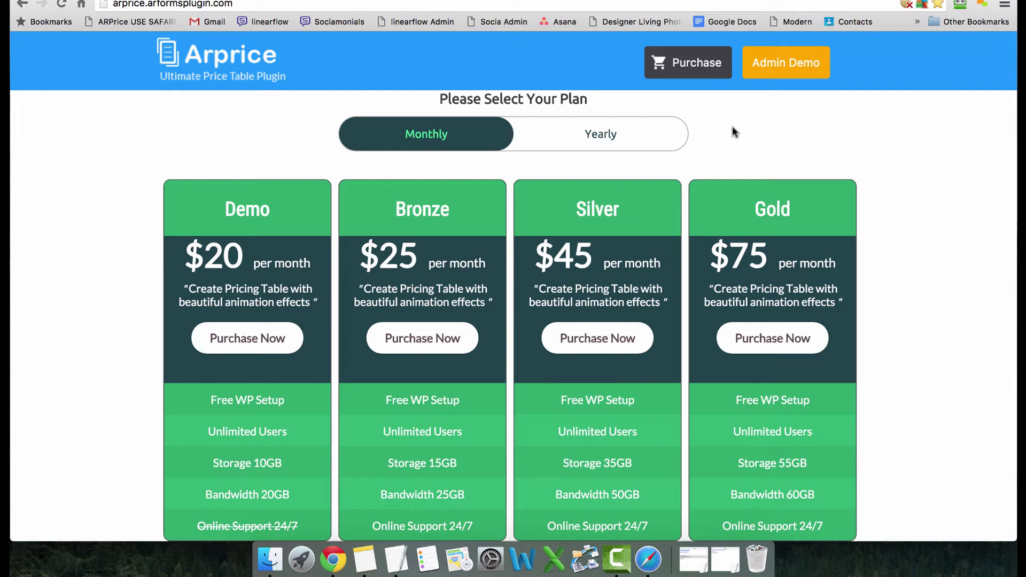
Step: Toggle the demo table to yearly and back to monthly, then scroll up to ARPrice Template 6
left_click(619, 136)
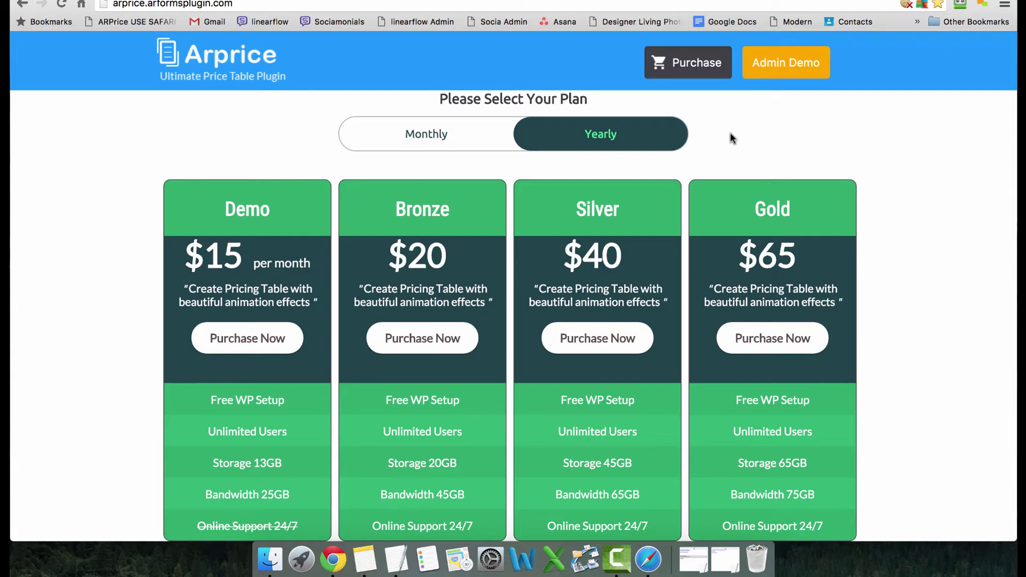
left_click(423, 128)
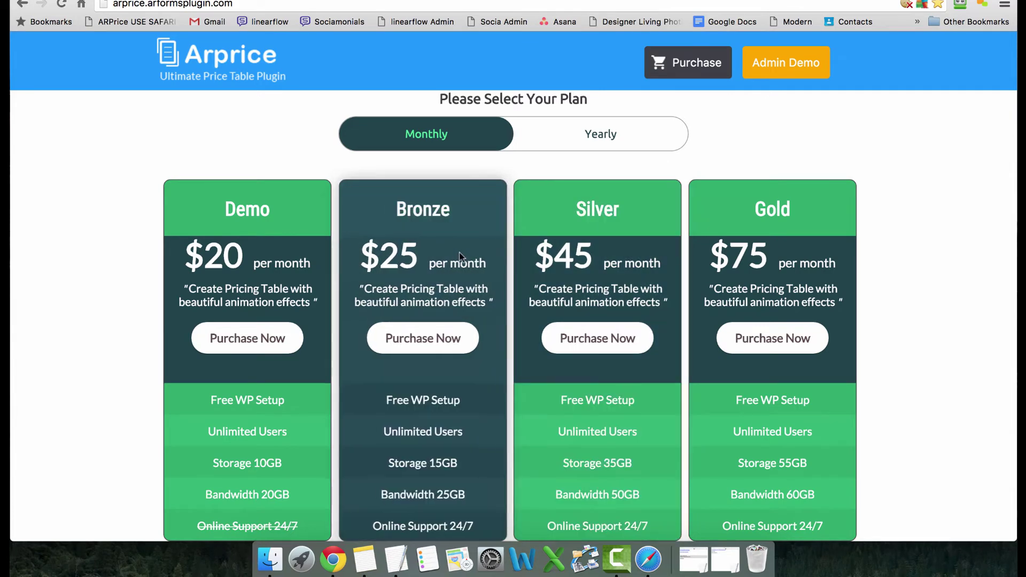
scroll(460, 254, "up", 10)
scroll(460, 257, "up", 4)
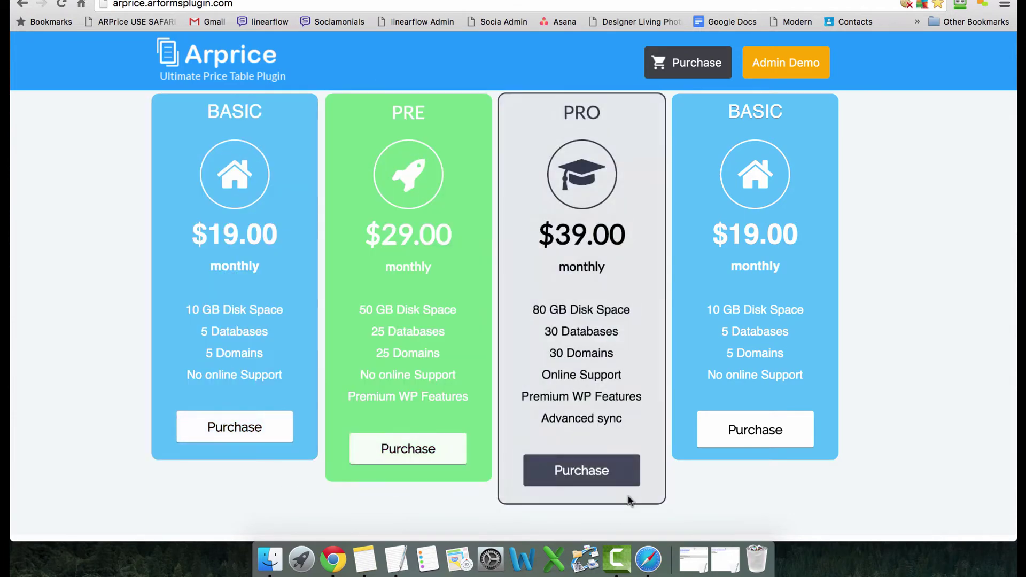
scroll(720, 496, "up", 12)
scroll(720, 489, "up", 1)
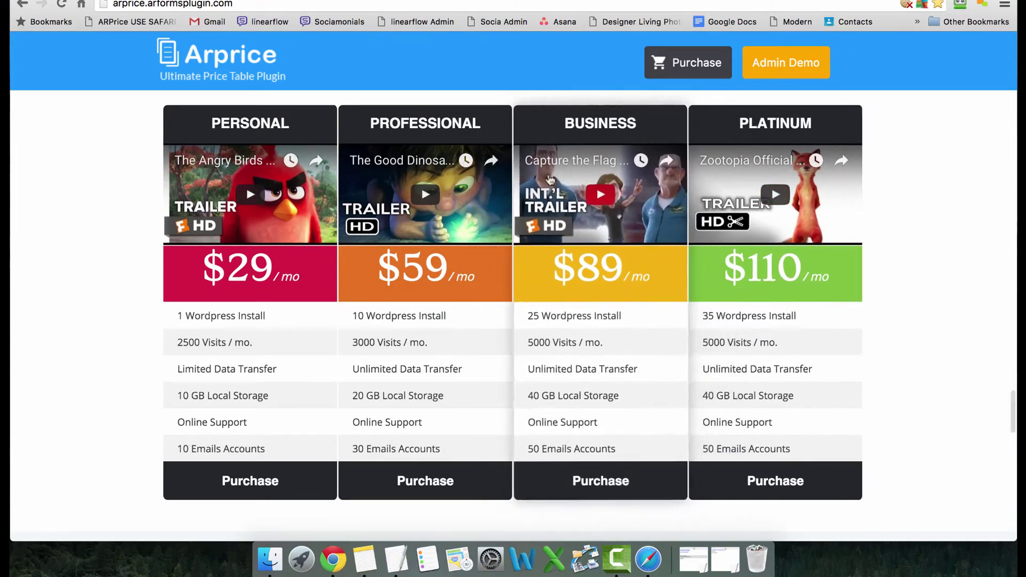
scroll(449, 166, "up", 1)
scroll(450, 165, "up", 10)
scroll(451, 193, "up", 20)
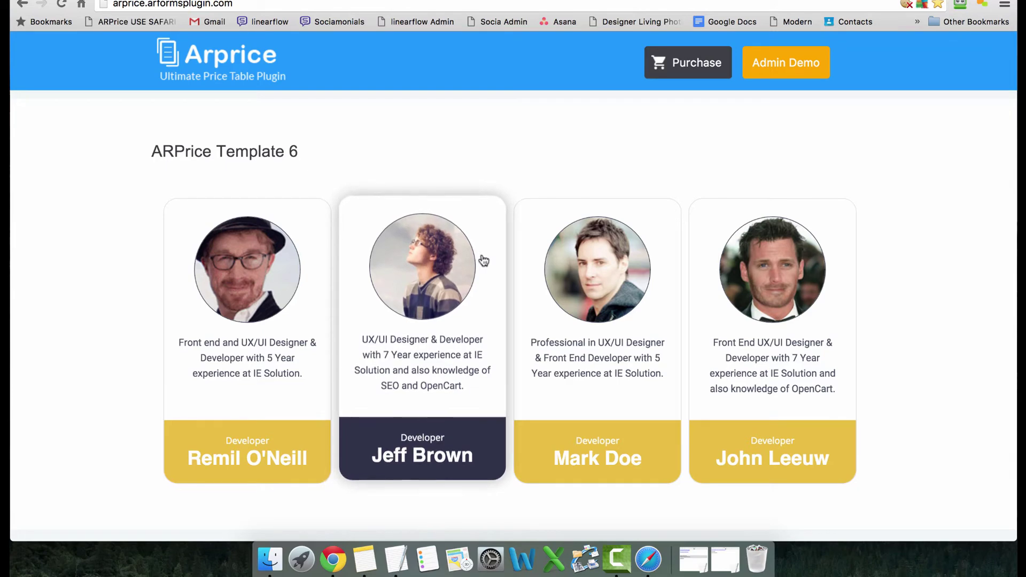
Step: In Safari's ARPrice My Pricing Tables, start a new table from the first template
left_click(646, 560)
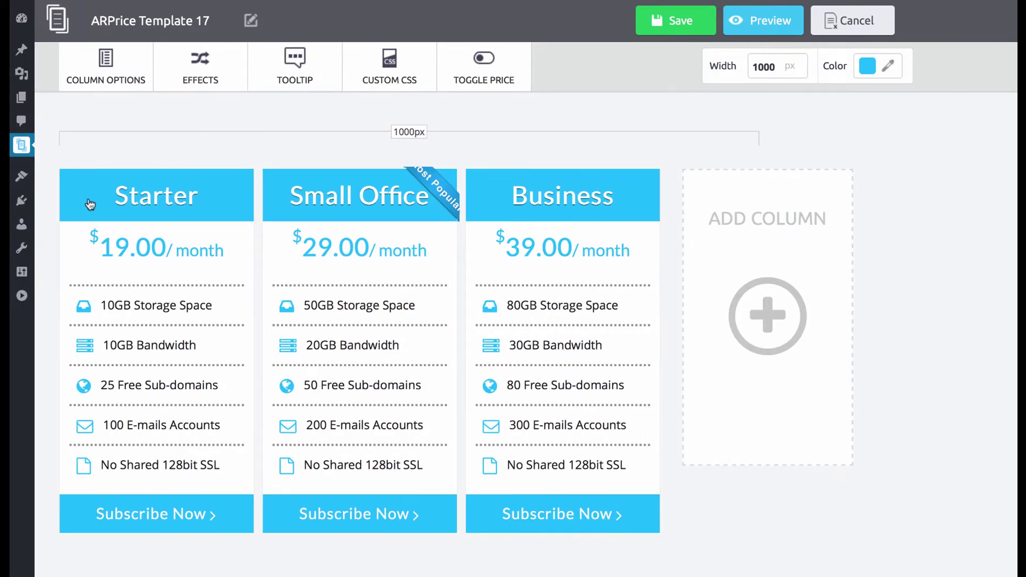
mouse_move(22, 149)
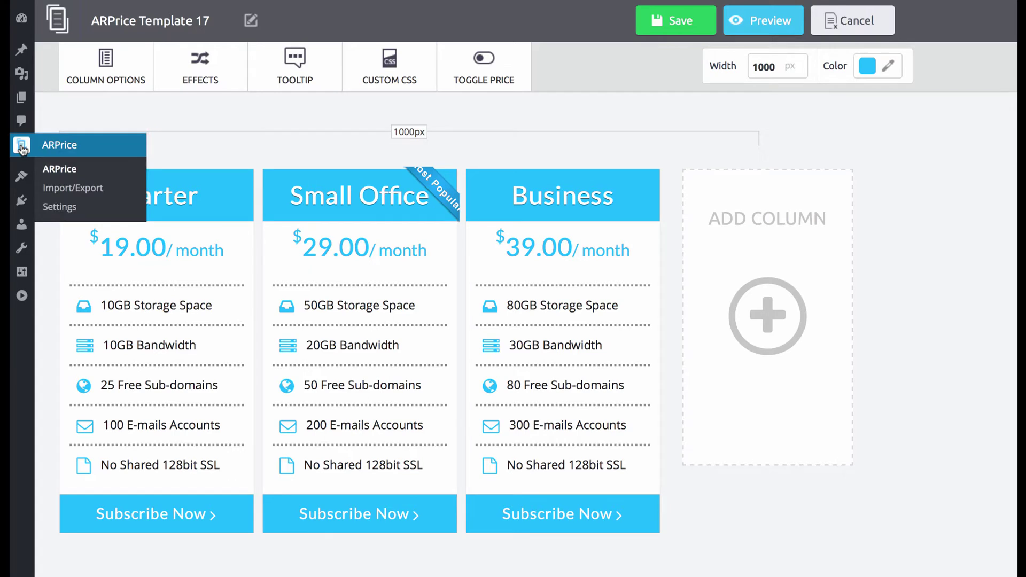
left_click(74, 167)
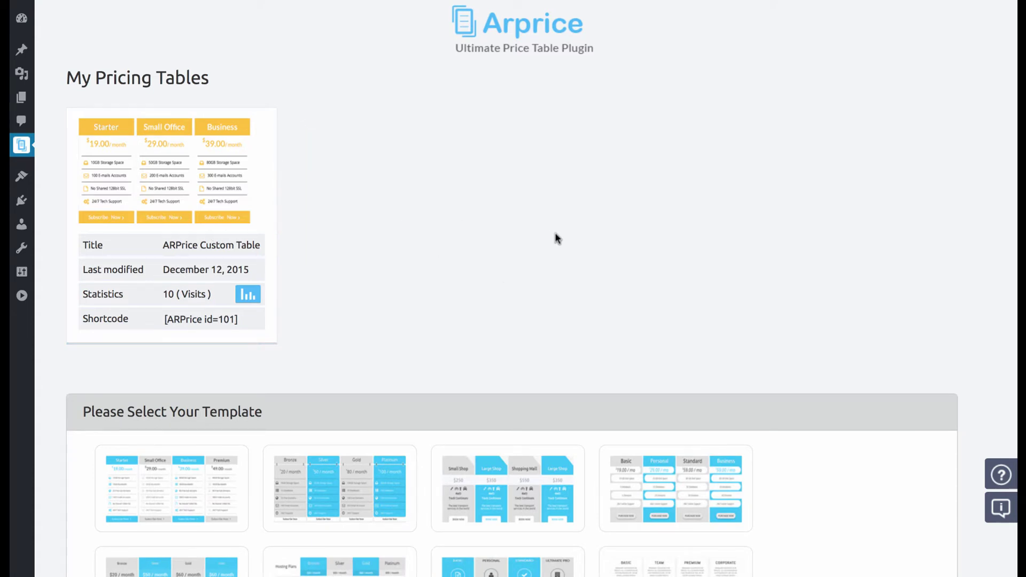
scroll(556, 237, "down", 4)
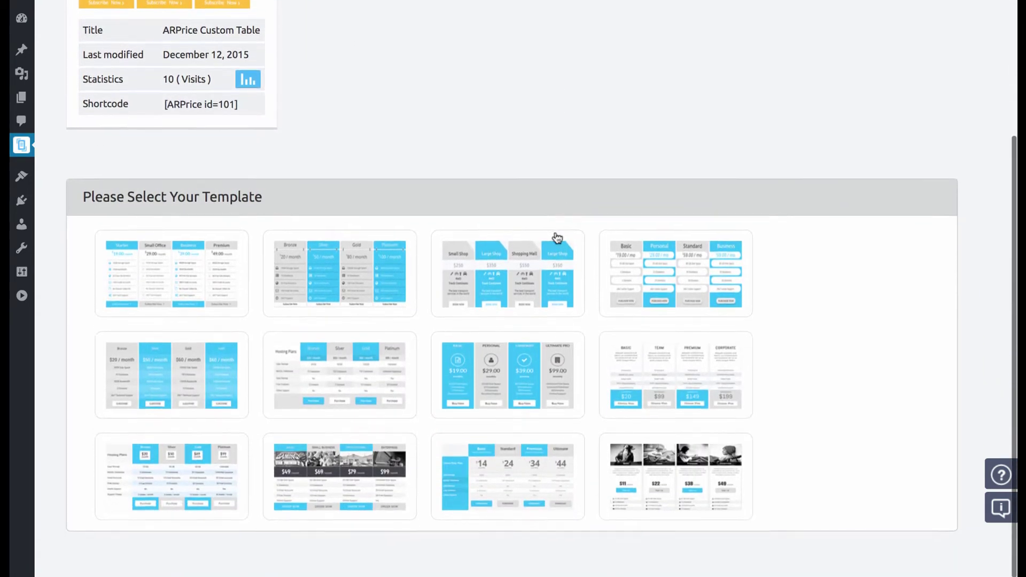
mouse_move(225, 265)
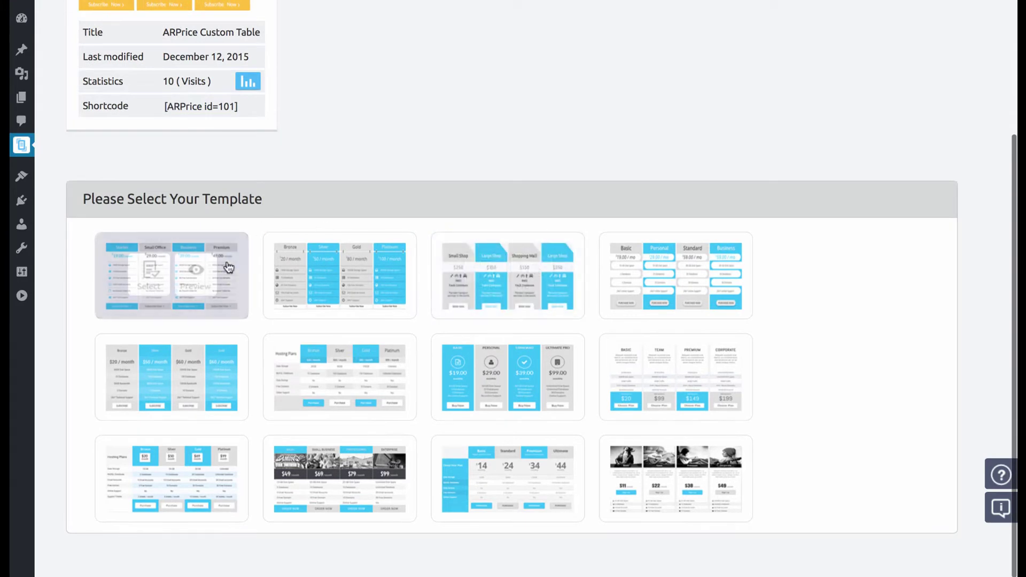
left_click(151, 274)
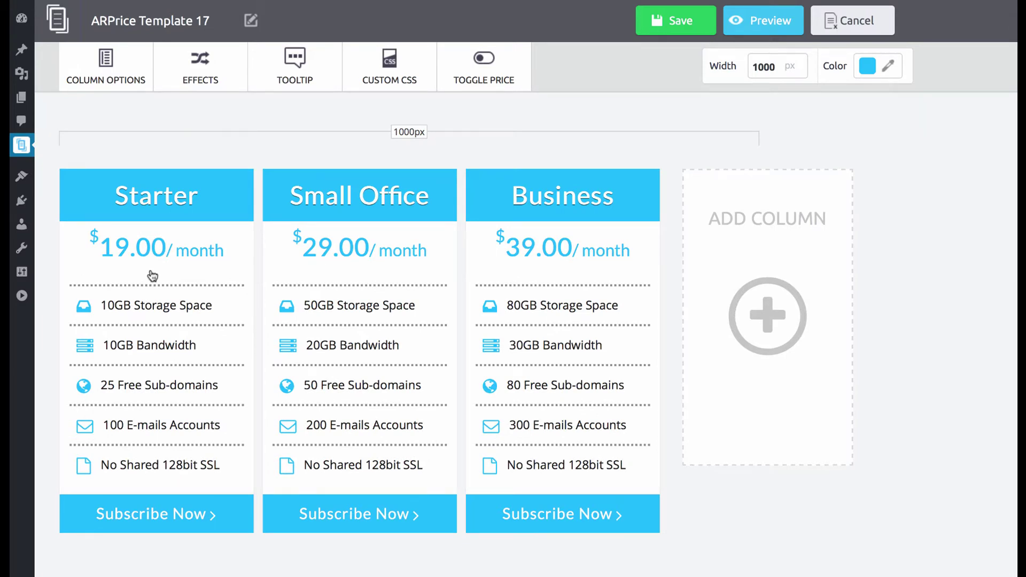
Step: Drag the Small Office column and drop it back, then select the Business column's 80GB Storage Space row
left_click(392, 234)
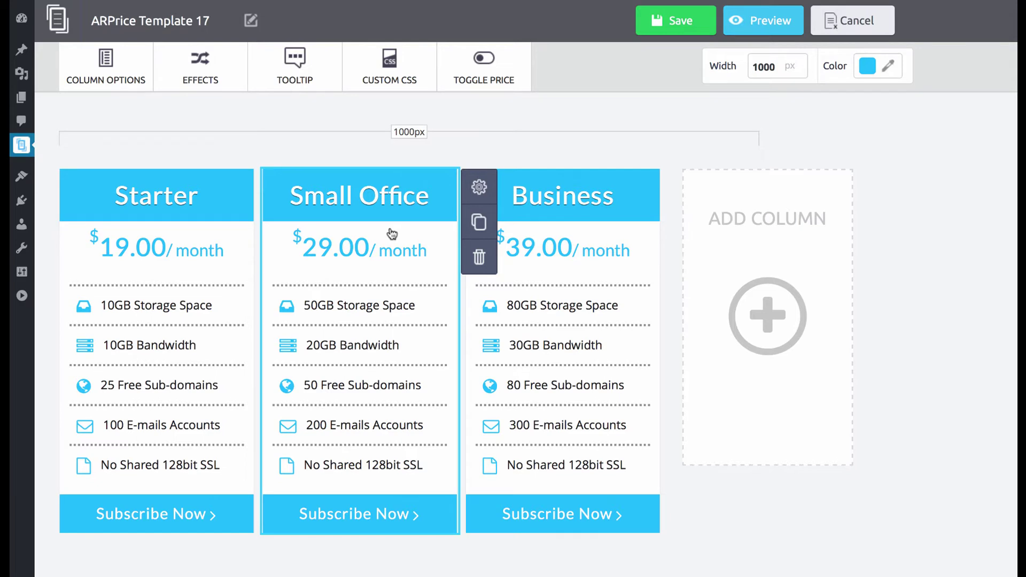
mouse_move(369, 234)
left_mouse_down()
mouse_move(343, 223)
mouse_move(403, 229)
mouse_move(372, 235)
left_mouse_up()
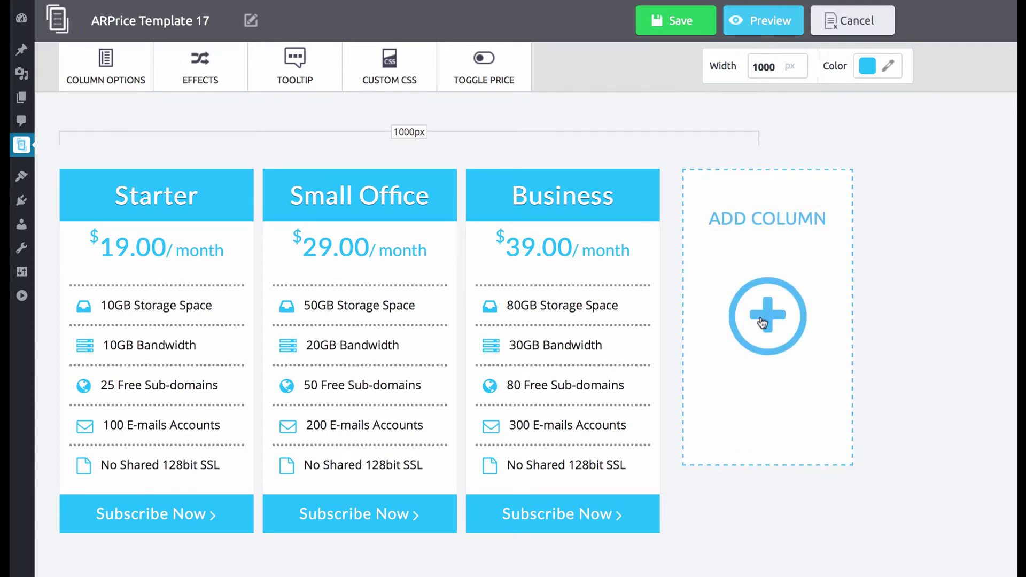
mouse_move(631, 199)
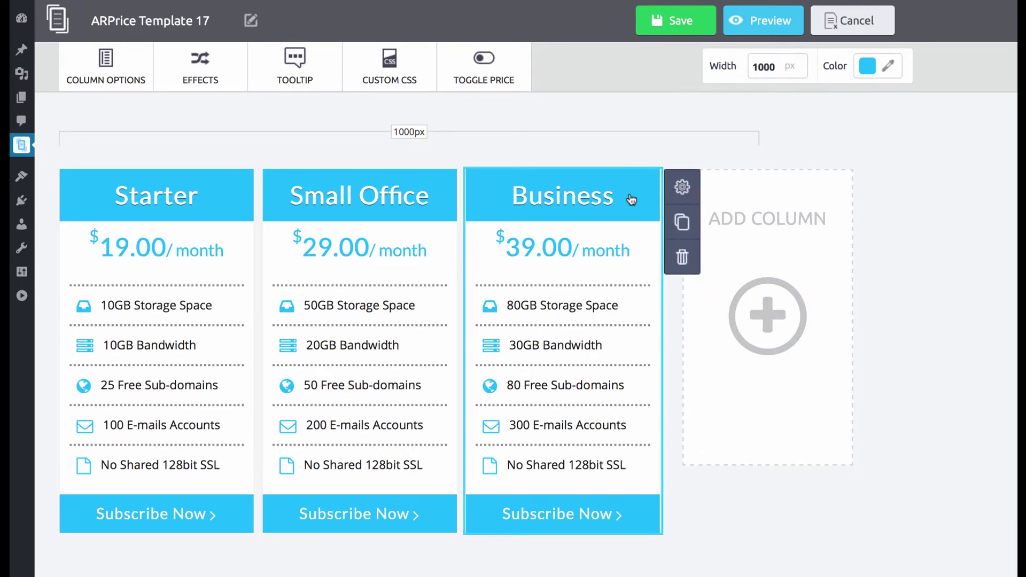
left_click(574, 303)
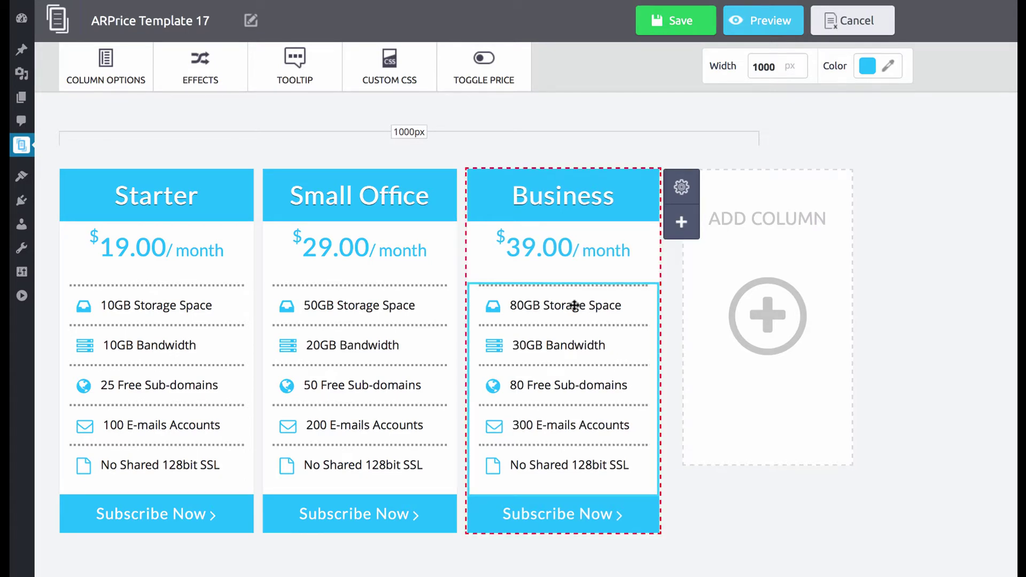
left_click(574, 306)
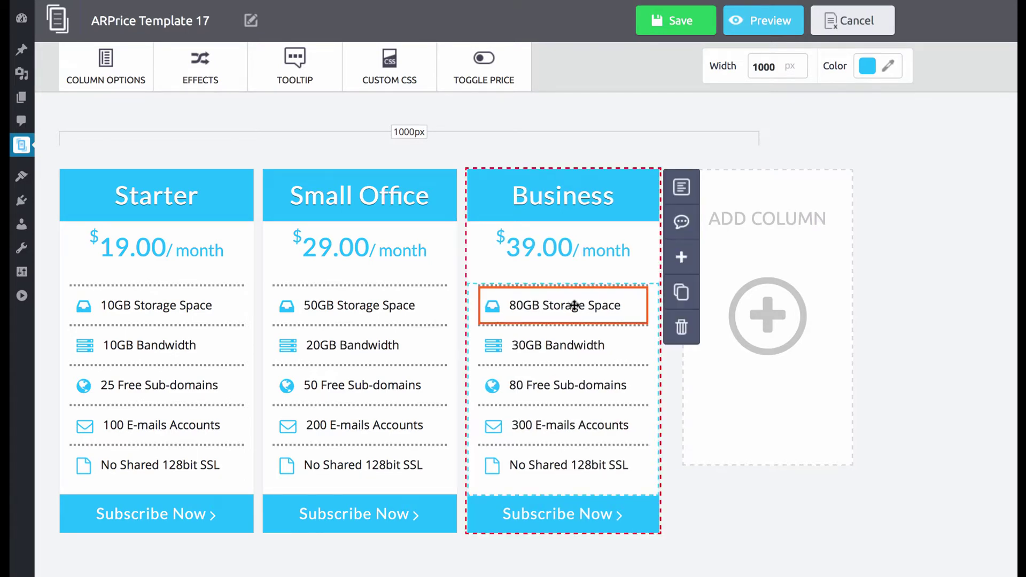
left_click(625, 199)
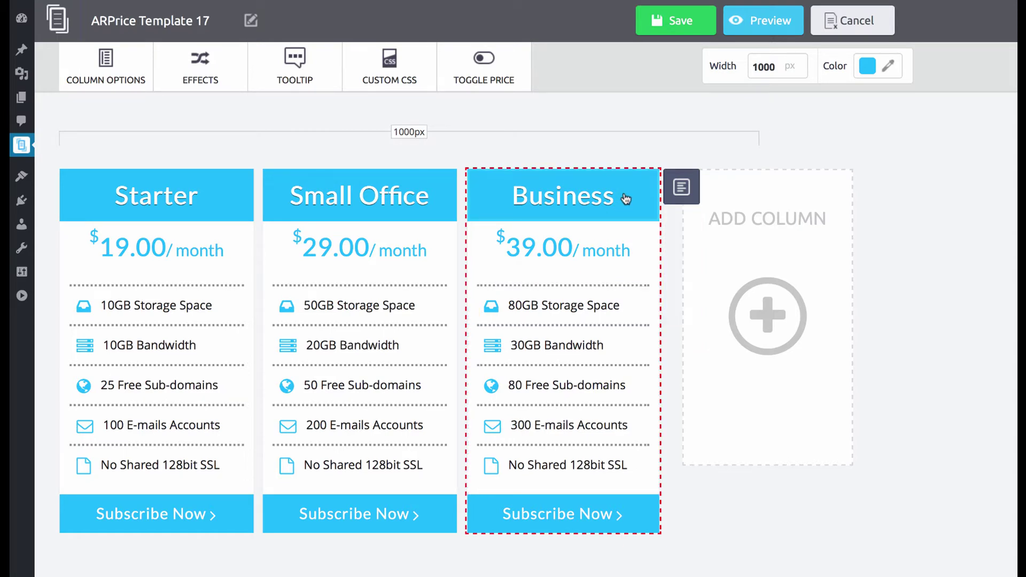
Step: Insert an enlarged fa-gear icon before 'Business' in the Business column title and confirm
left_click(682, 188)
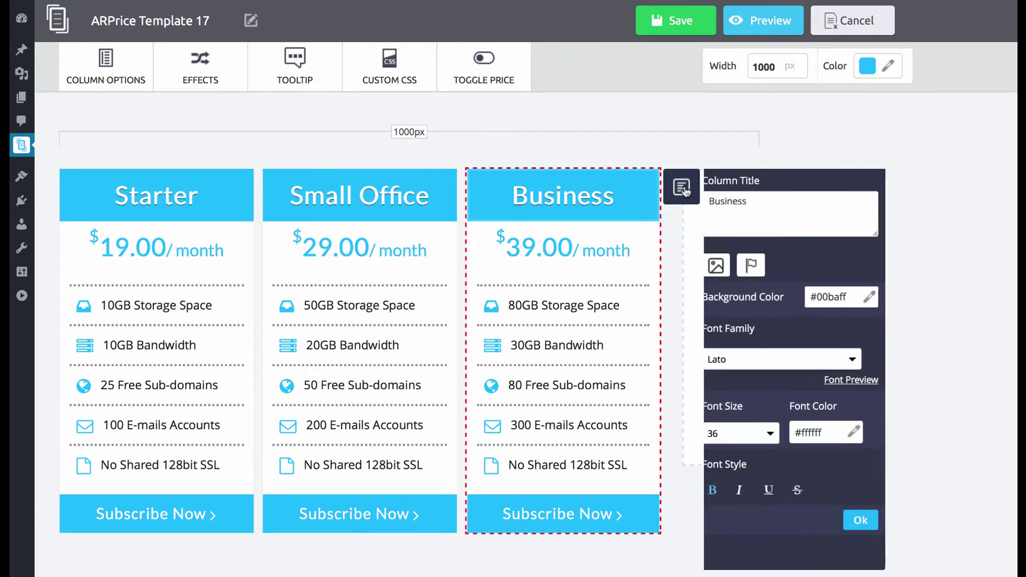
left_click(765, 274)
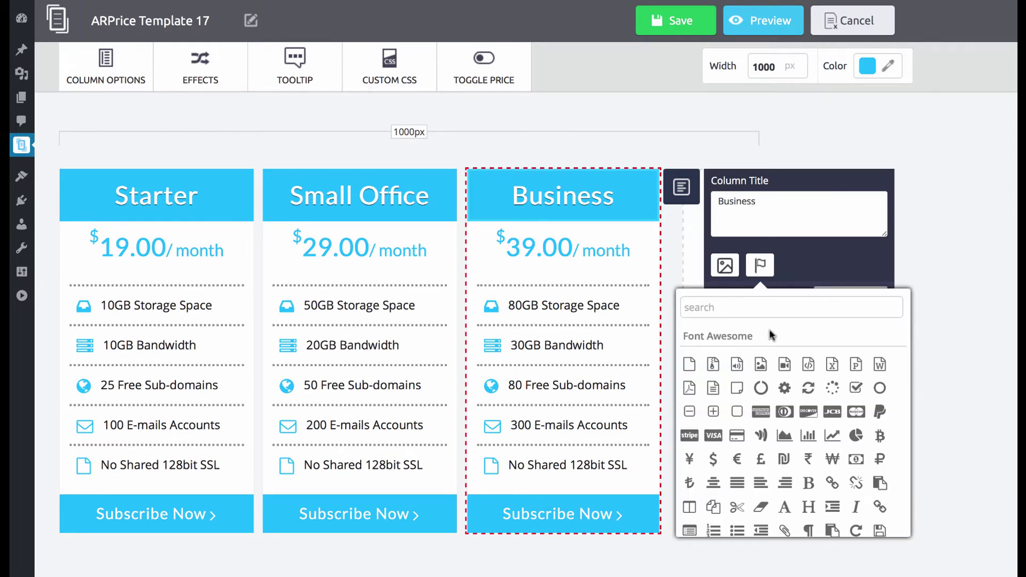
scroll(777, 395, "down", 2)
scroll(777, 395, "up", 2)
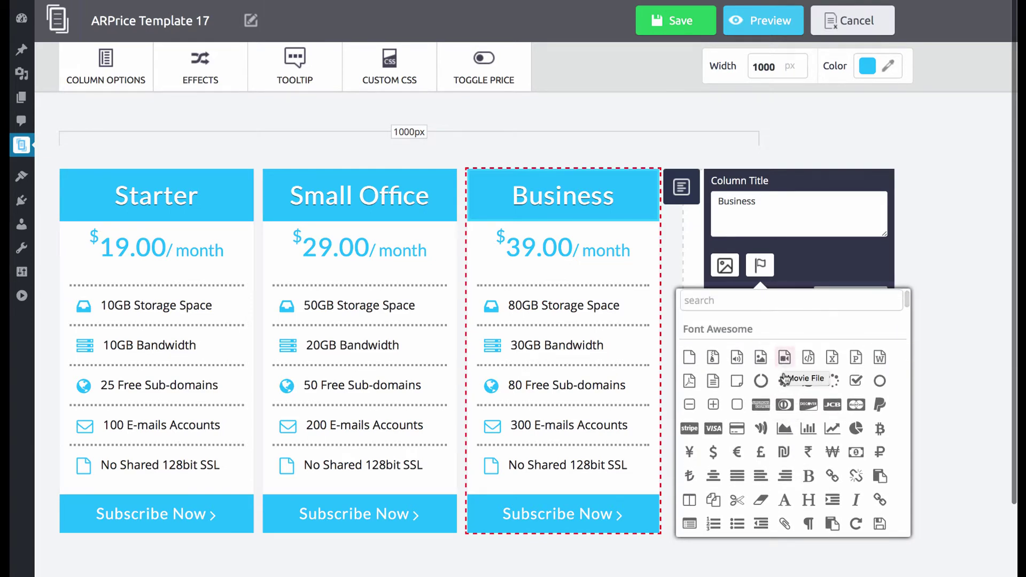
left_click(784, 381)
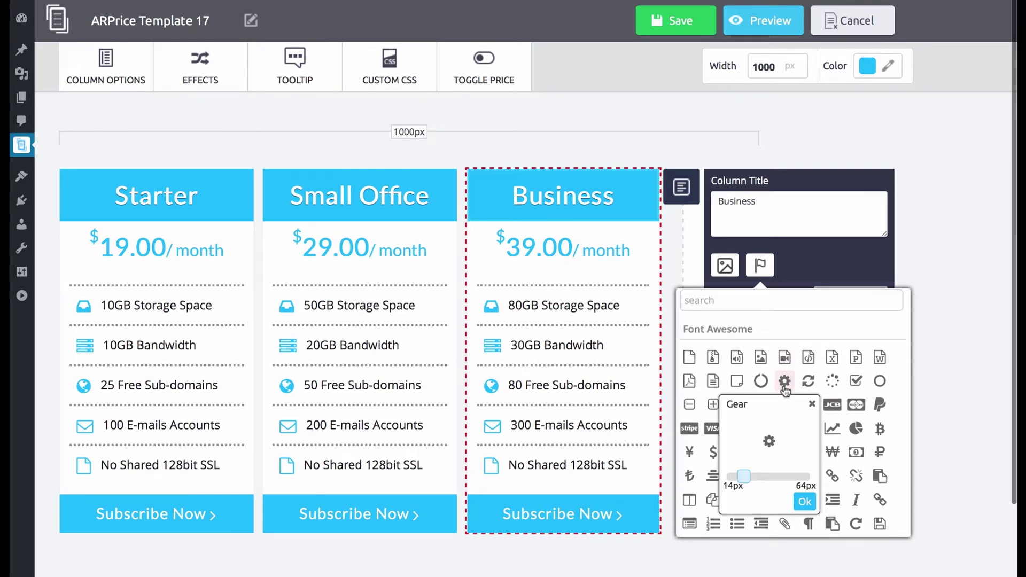
left_click(761, 476)
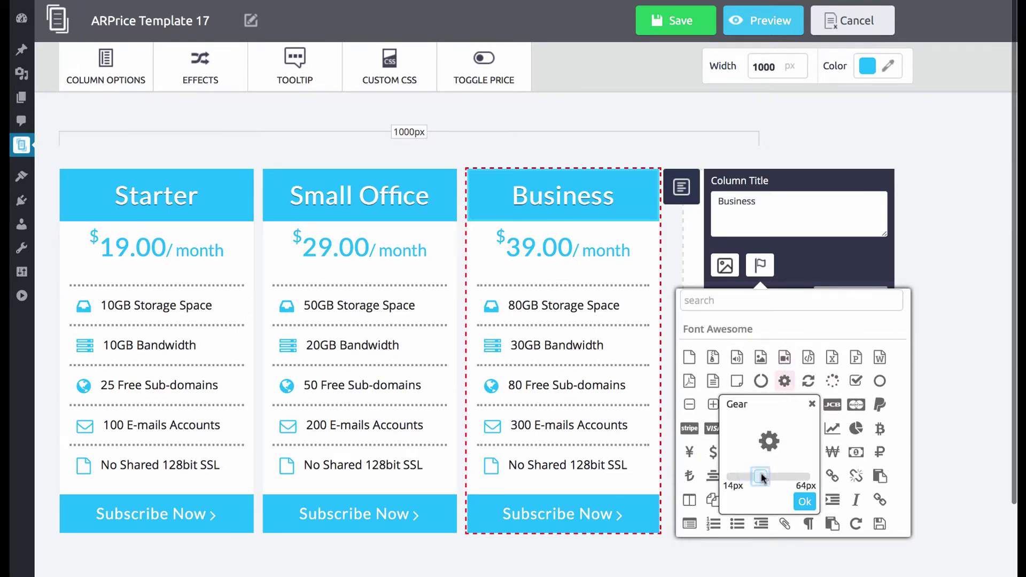
left_click(805, 503)
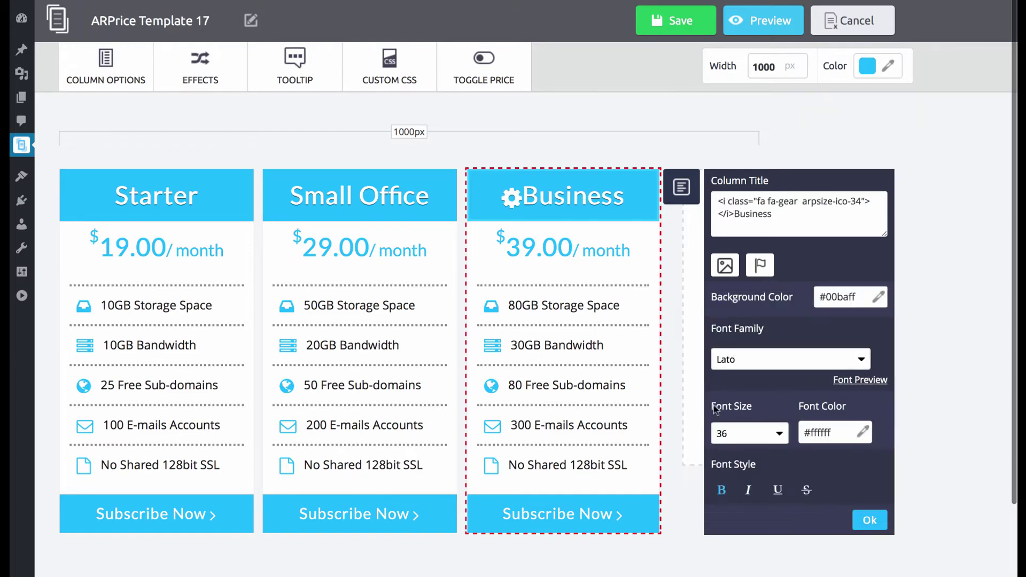
left_click(735, 214)
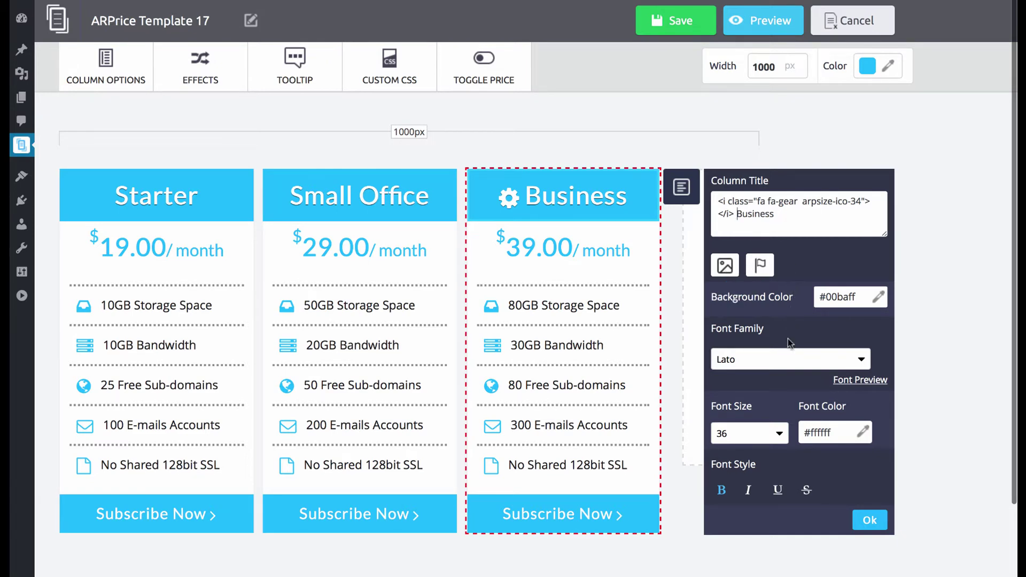
scroll(788, 339, "down", 1)
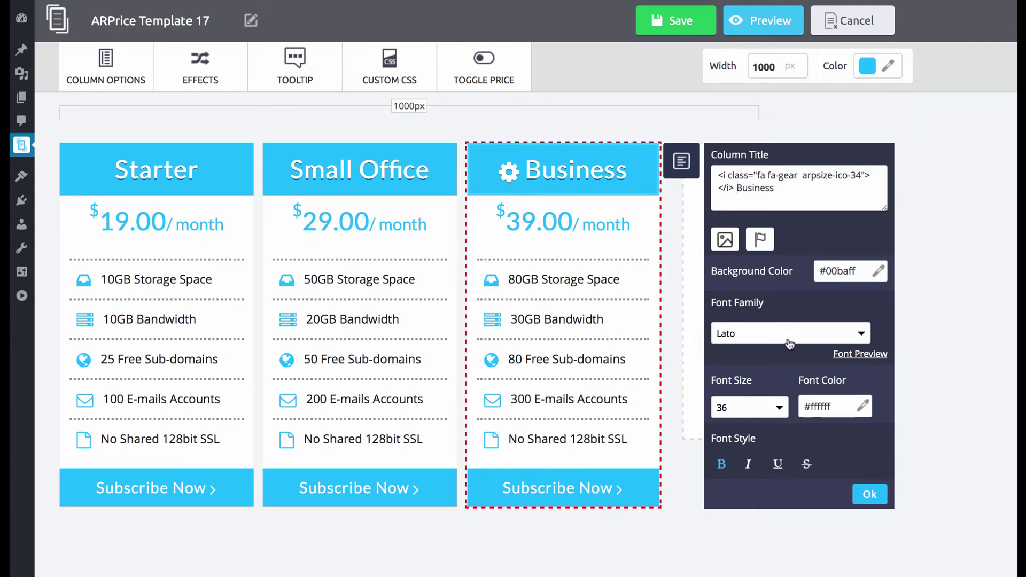
scroll(788, 409, "down", 2)
scroll(788, 409, "up", 3)
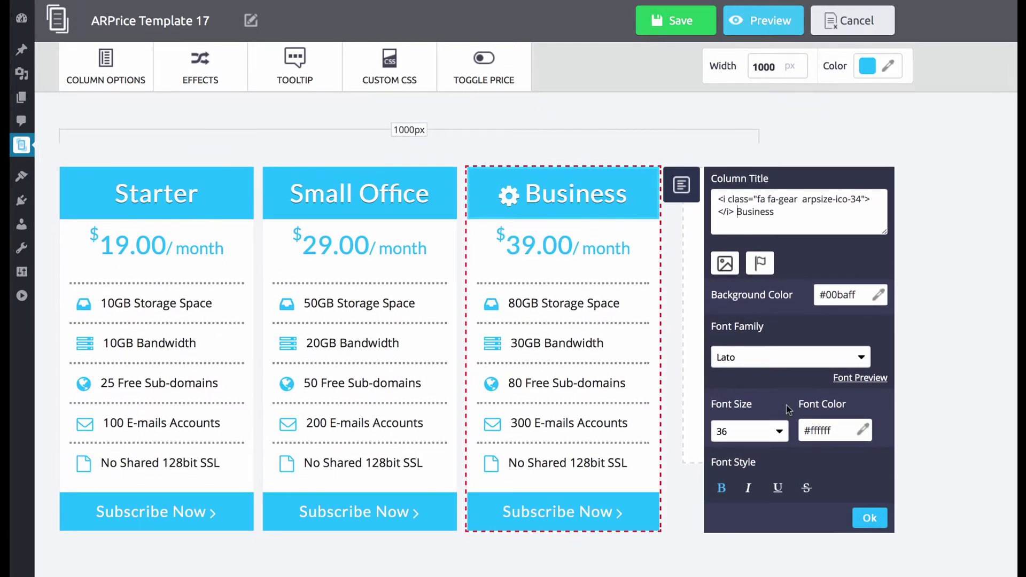
left_click(867, 518)
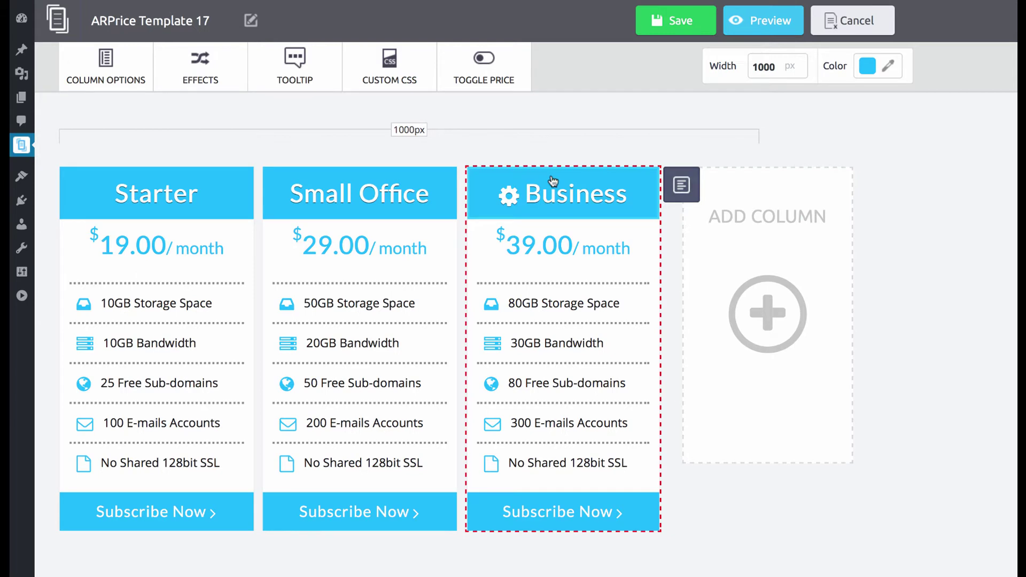
Step: Add a purple Ribbon Style 1 '20% Off' ribbon to the Small Office column
left_click(393, 179)
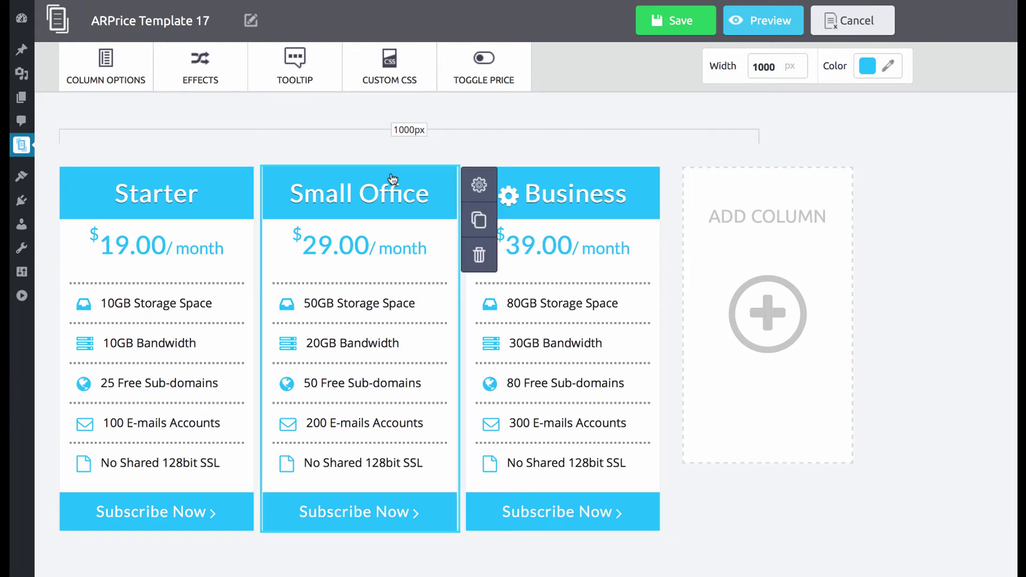
left_click(479, 186)
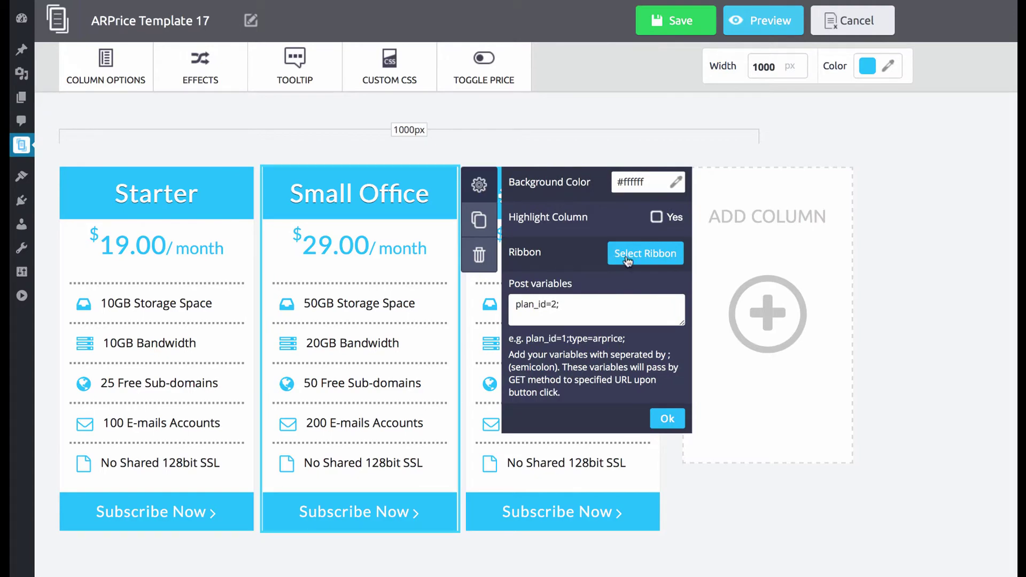
left_click(628, 261)
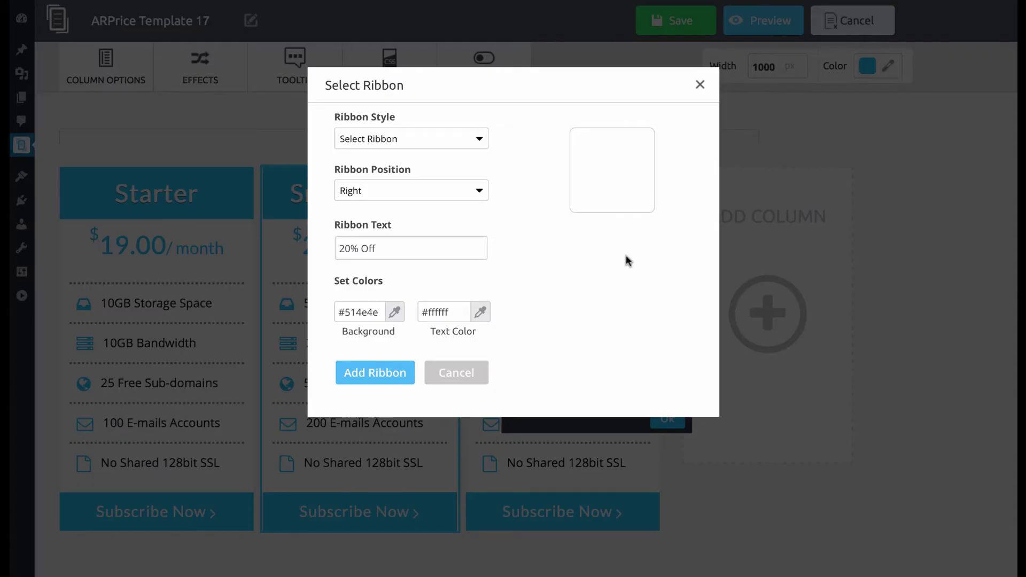
left_click(386, 135)
left_click(382, 179)
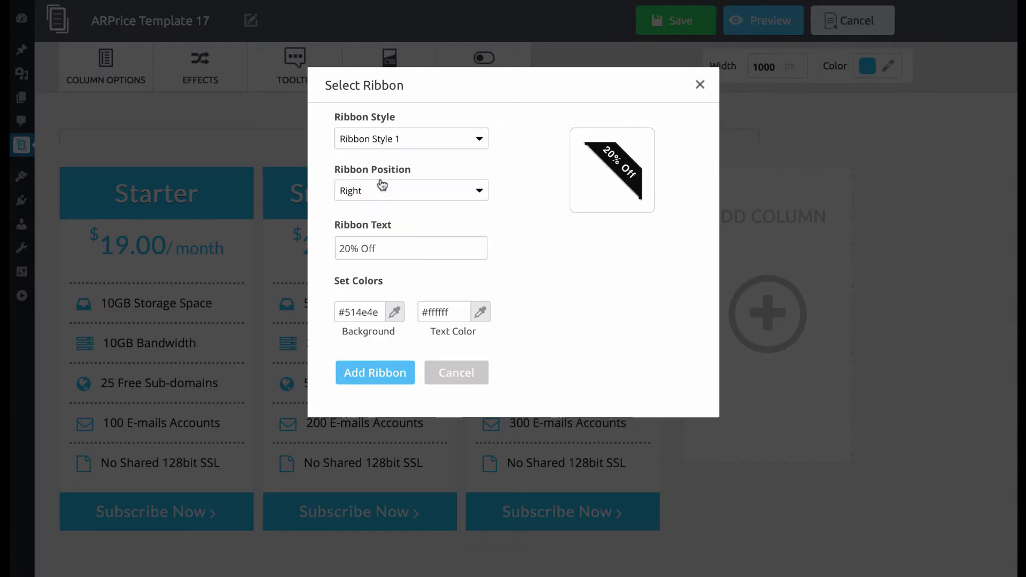
left_click(372, 312)
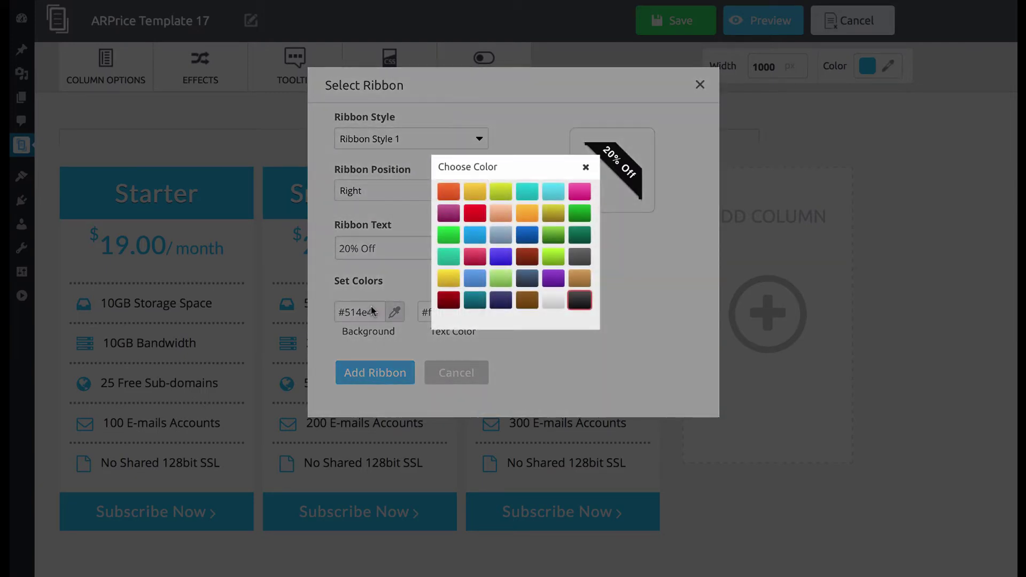
left_click(502, 259)
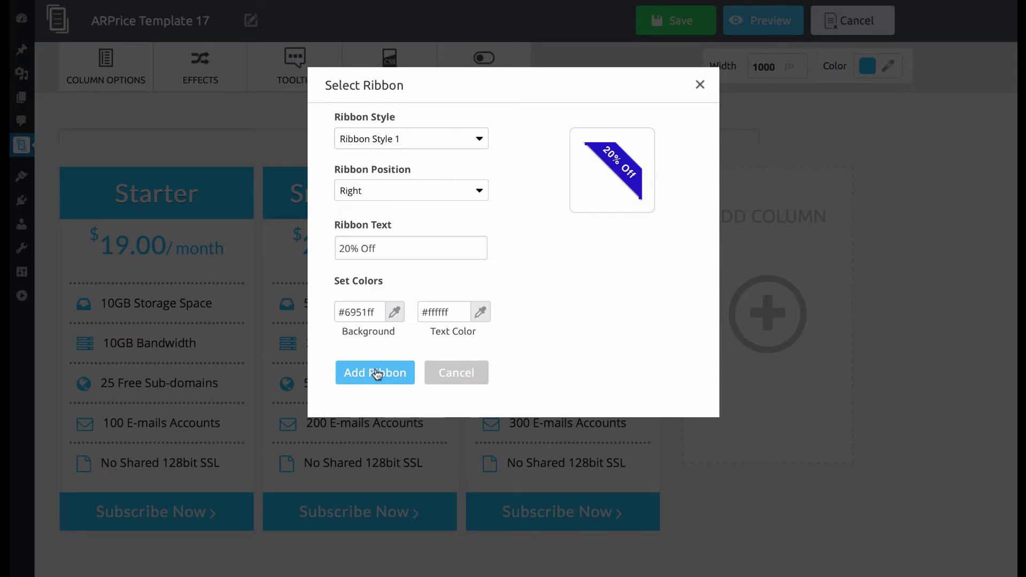
left_click(376, 373)
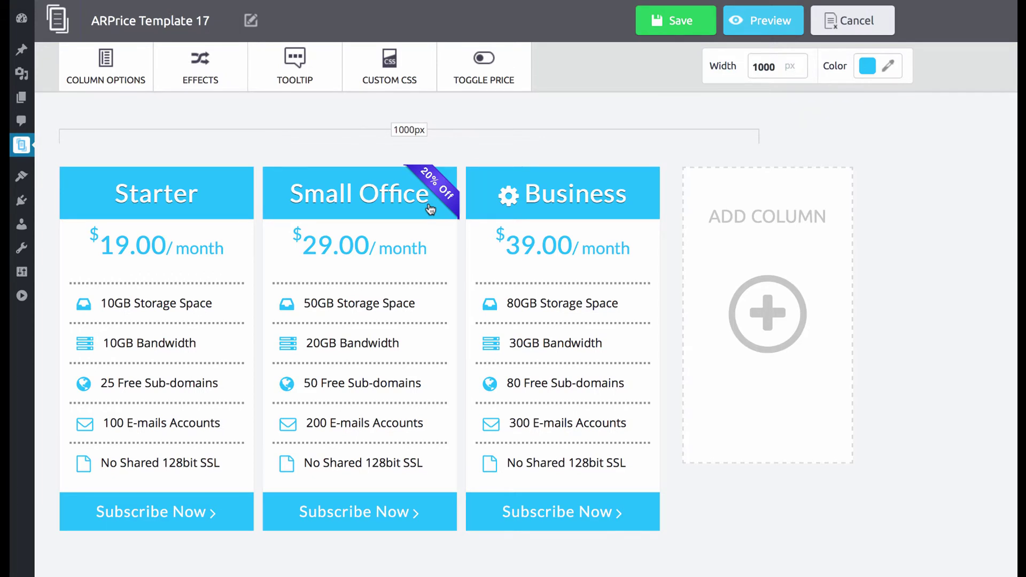
Step: Enable Full Column Clickable in the table's Column Options
left_click(113, 75)
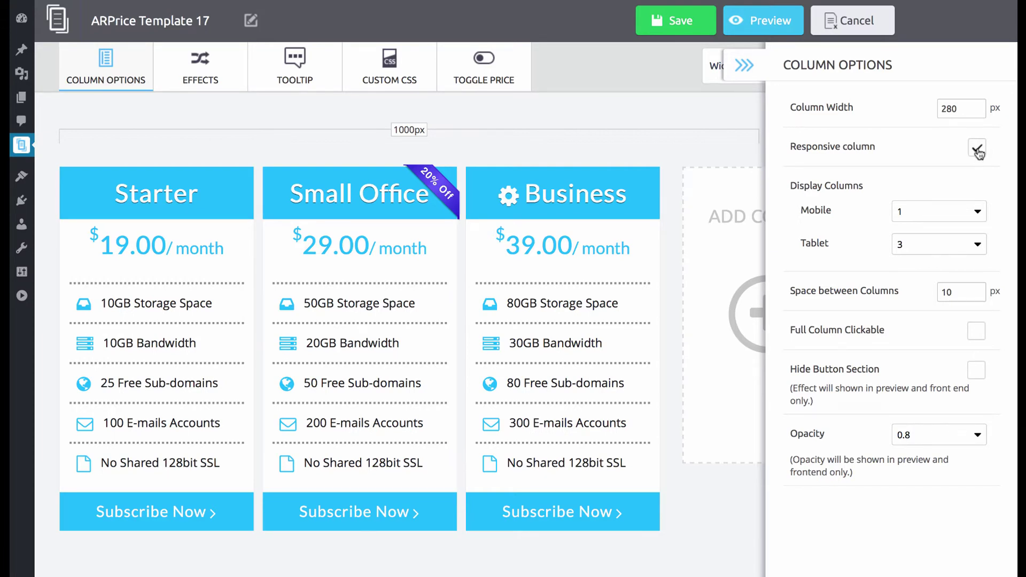
scroll(954, 216, "down", 3)
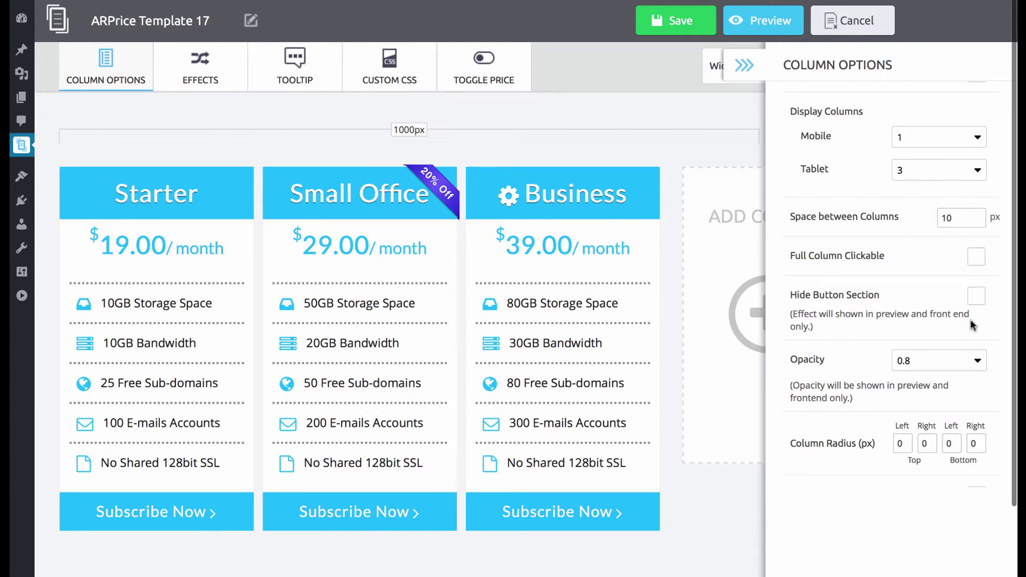
left_click(977, 259)
Step: In Effects, set Active Column to Hover Effect and Column Shadow to Style1
left_click(194, 66)
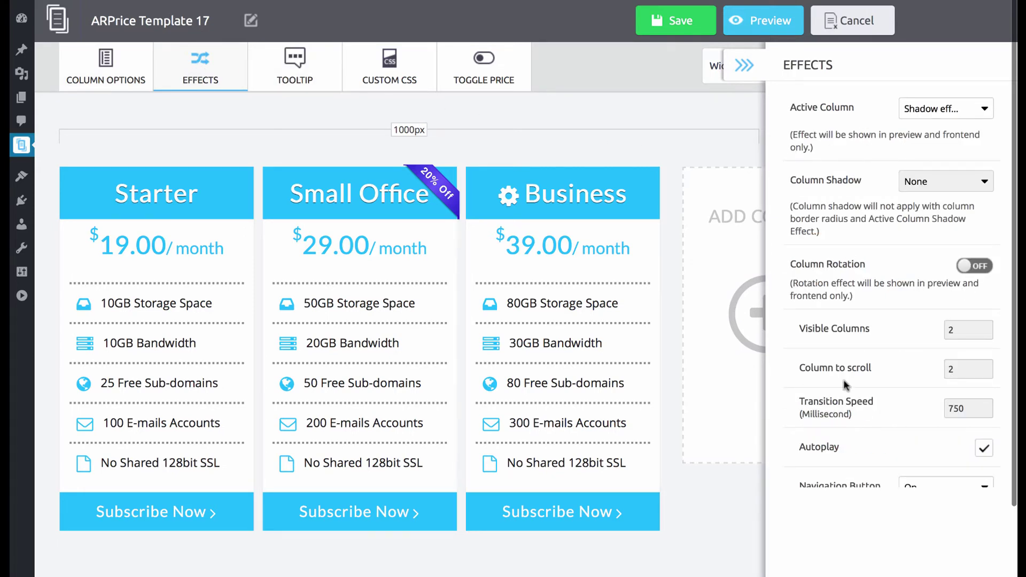
left_click(951, 107)
left_click(952, 128)
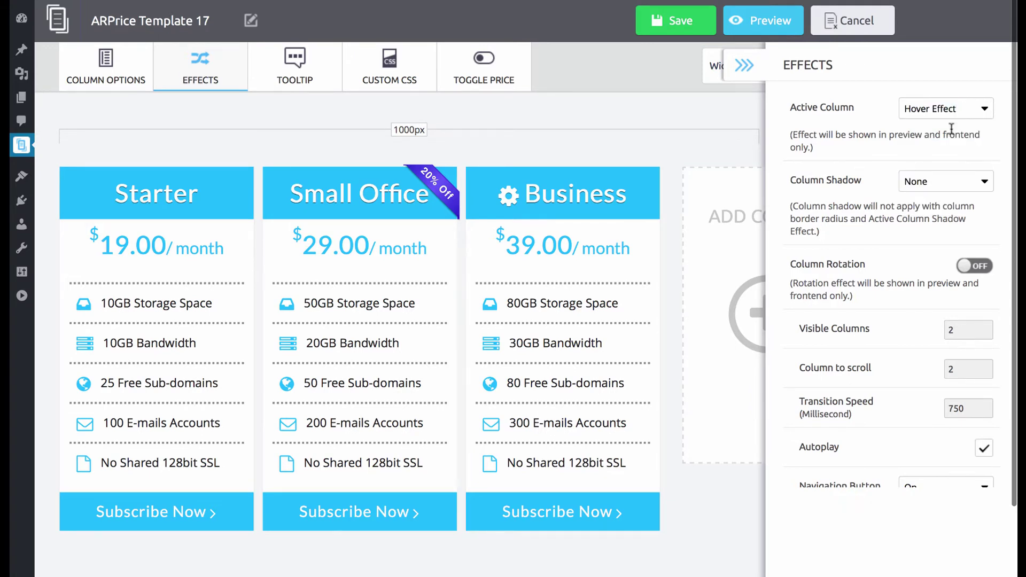
left_click(945, 182)
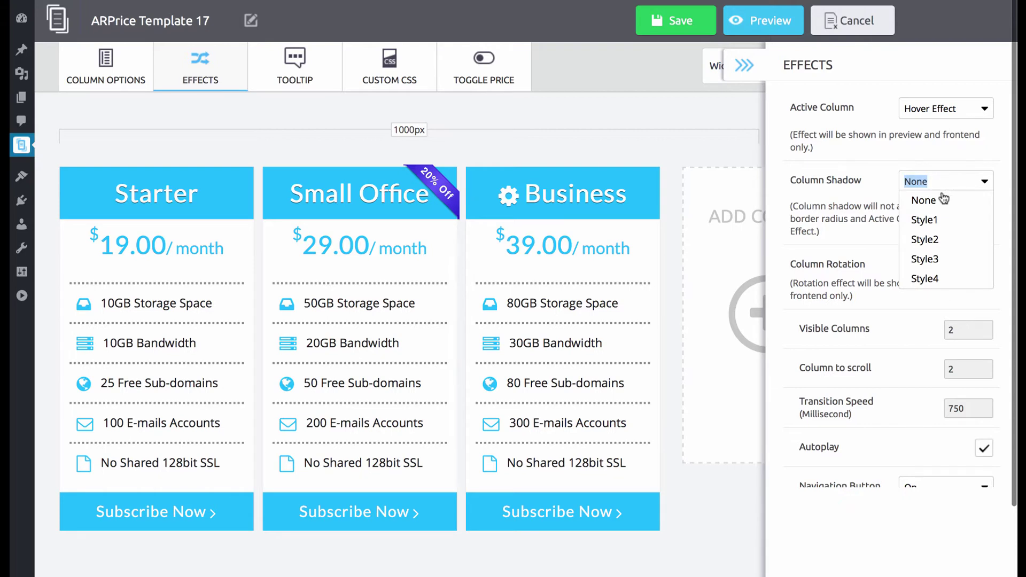
left_click(940, 224)
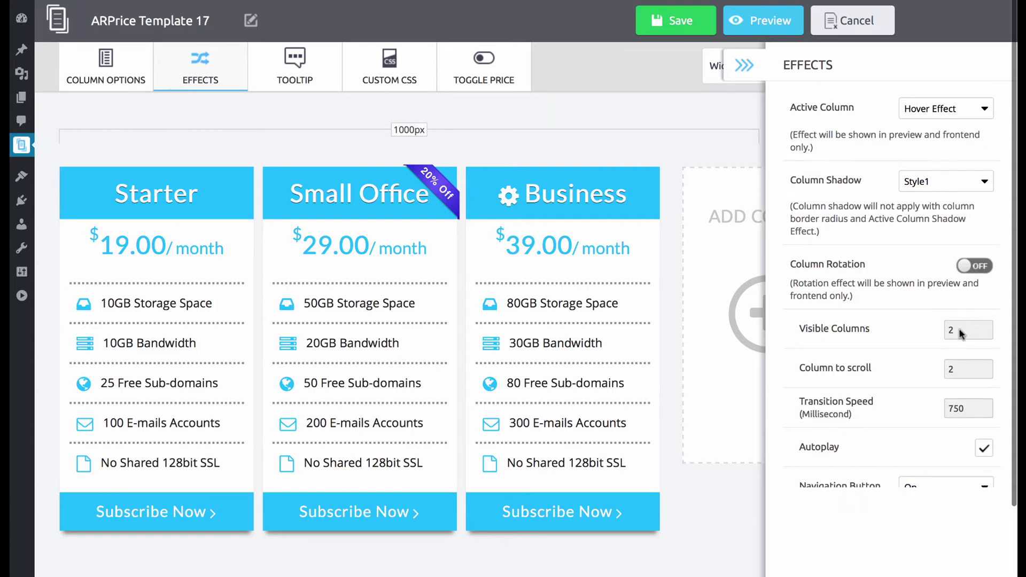
scroll(961, 332, "down", 3)
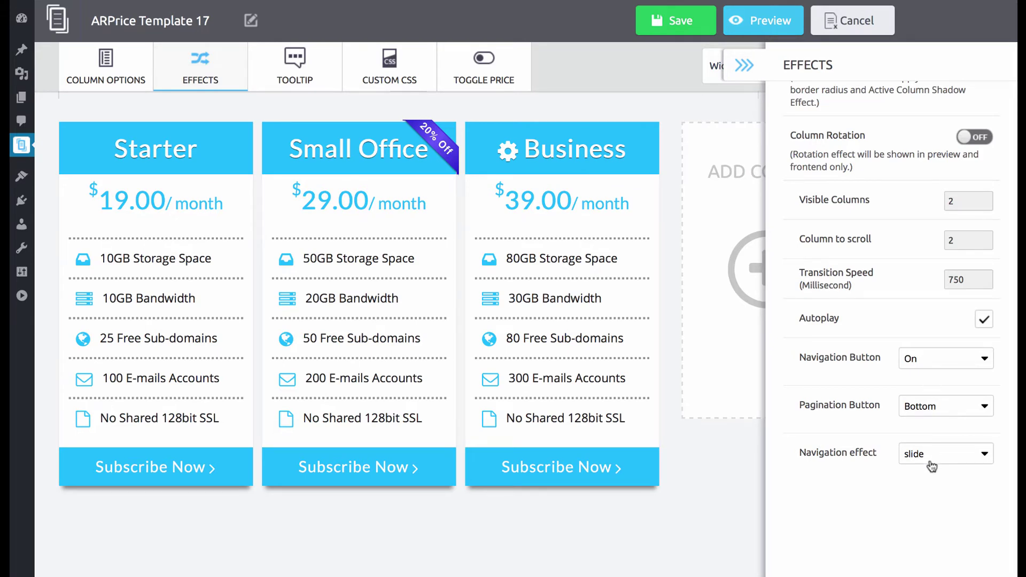
scroll(912, 303, "up", 3)
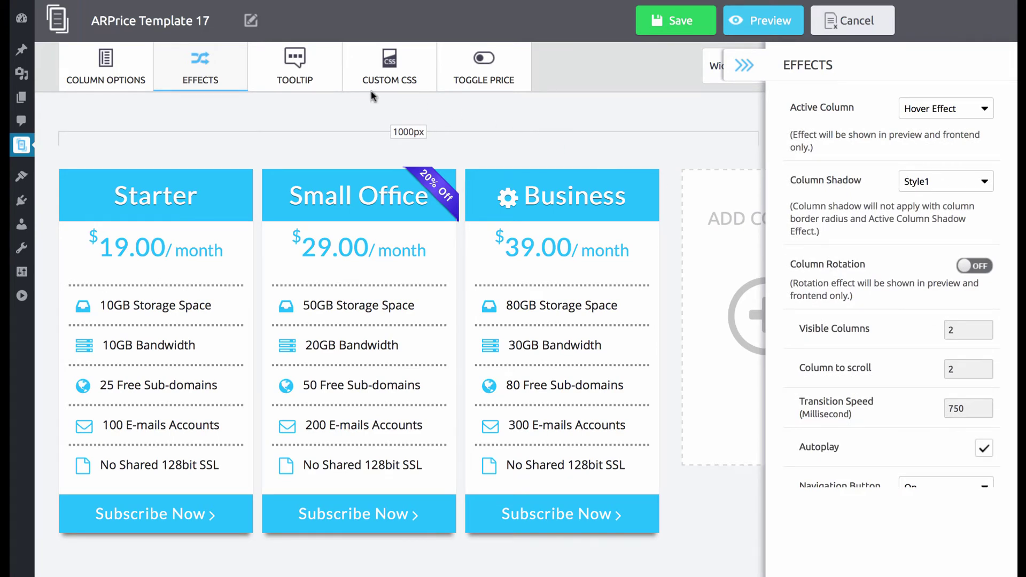
Step: In Tooltip settings, try the alert style, revert to normal, and turn on Show Info Icon
left_click(299, 81)
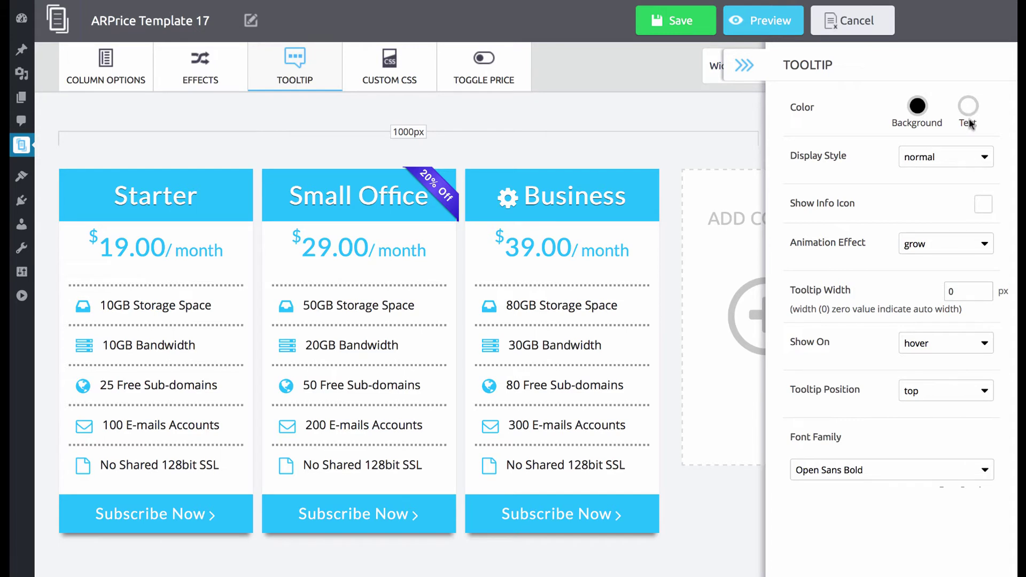
left_click(944, 159)
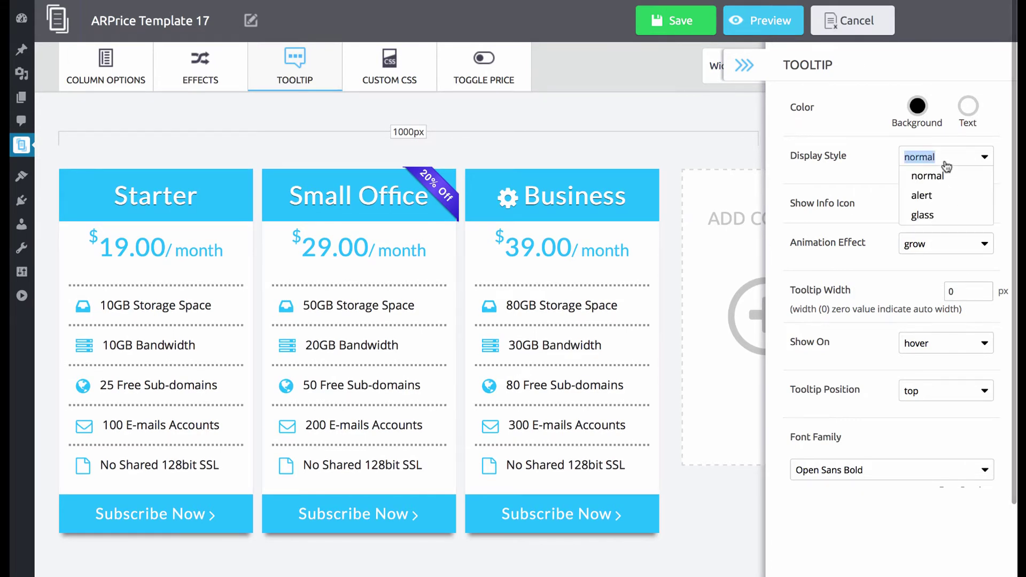
left_click(934, 197)
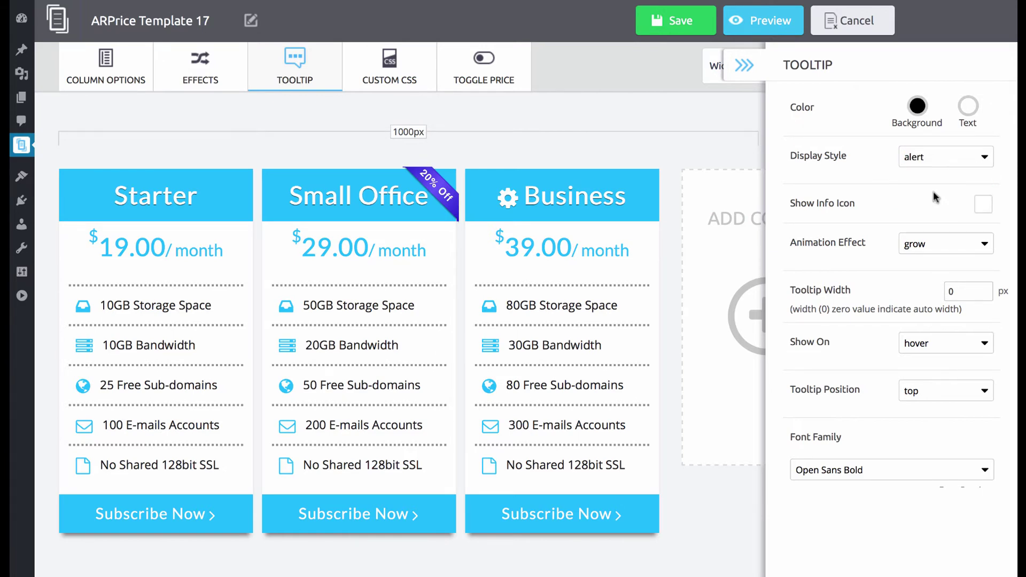
left_click(939, 157)
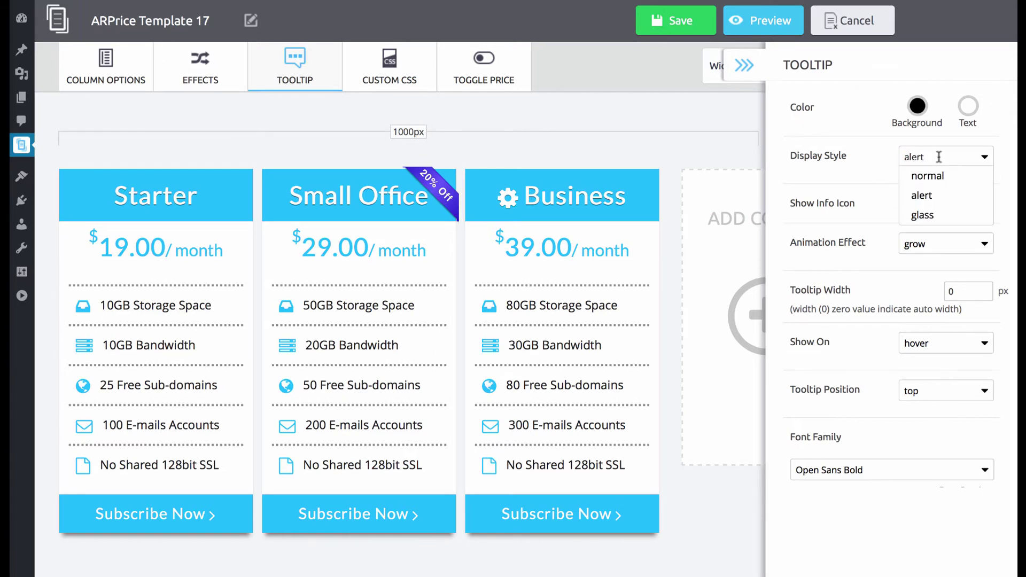
left_click(939, 177)
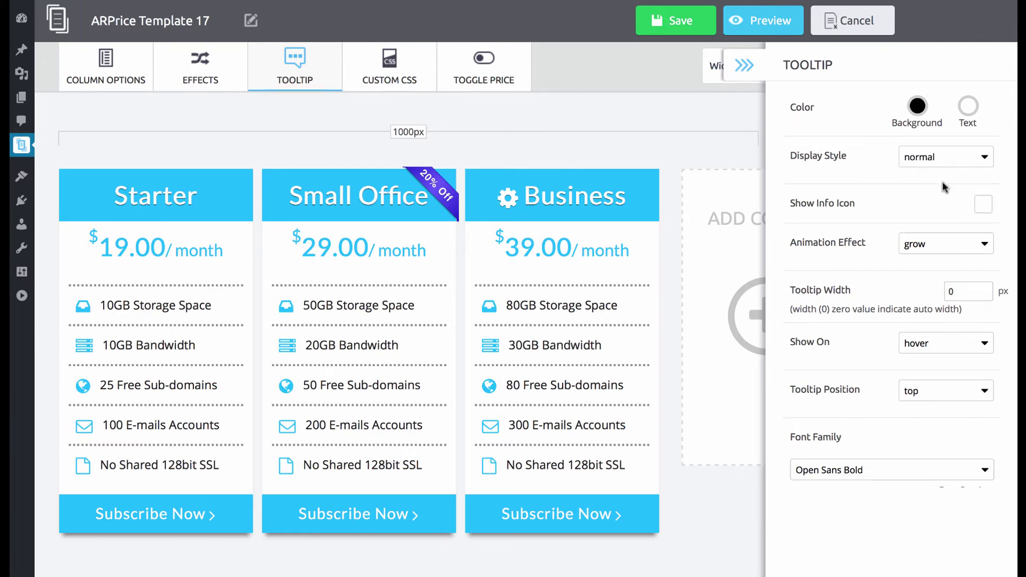
scroll(946, 190, "down", 1)
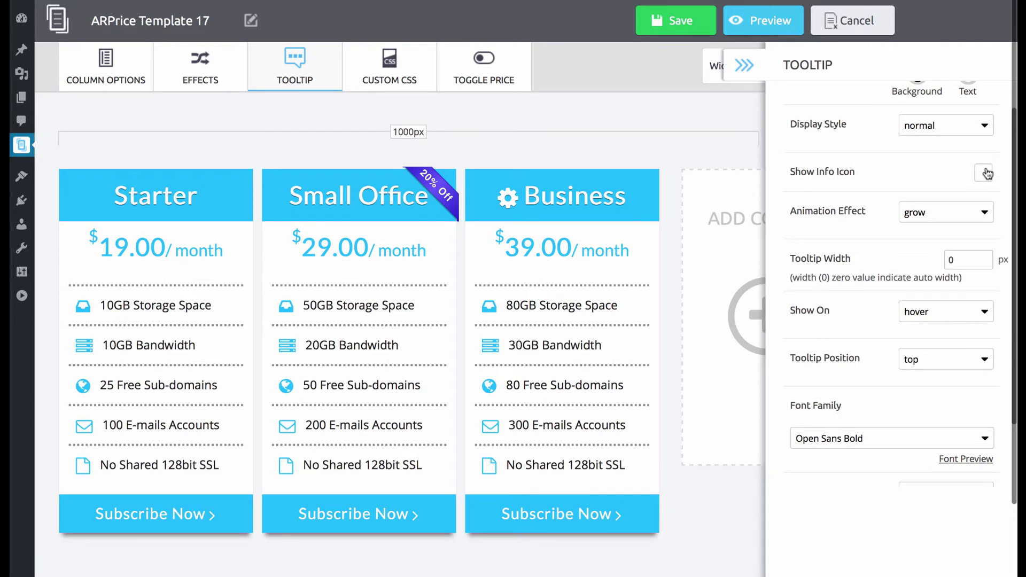
left_click(984, 172)
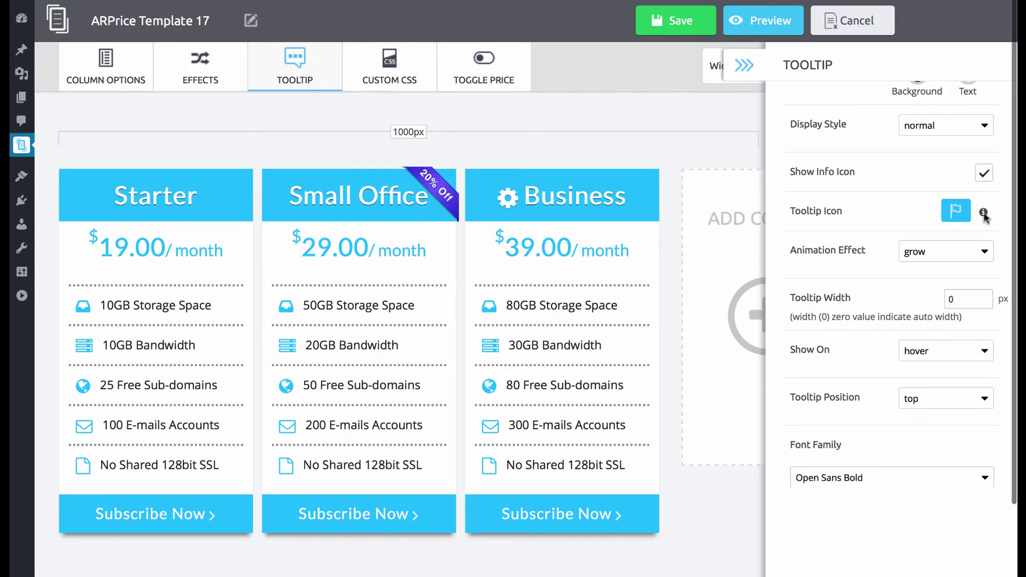
scroll(979, 291, "down", 4)
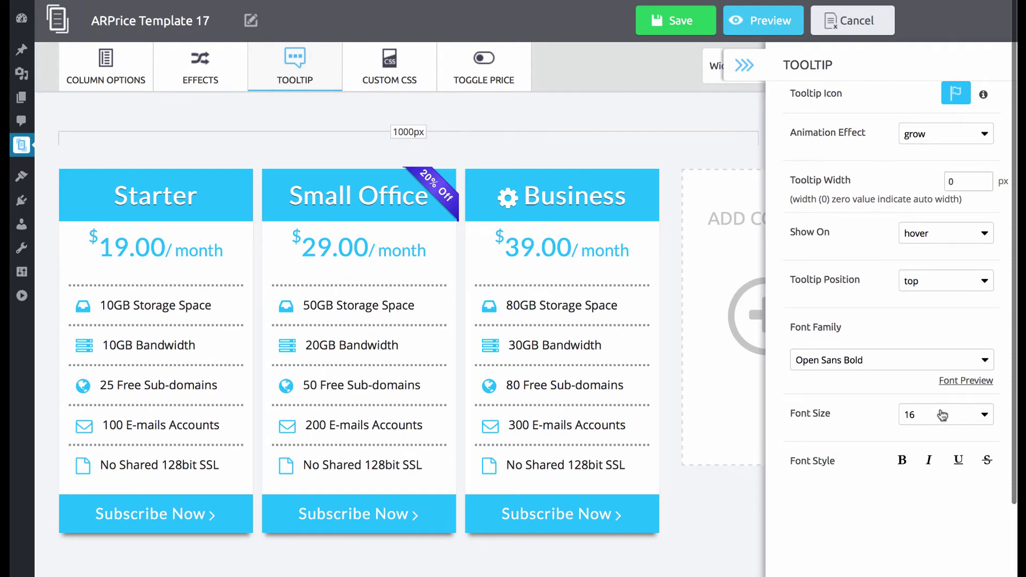
scroll(888, 195, "up", 5)
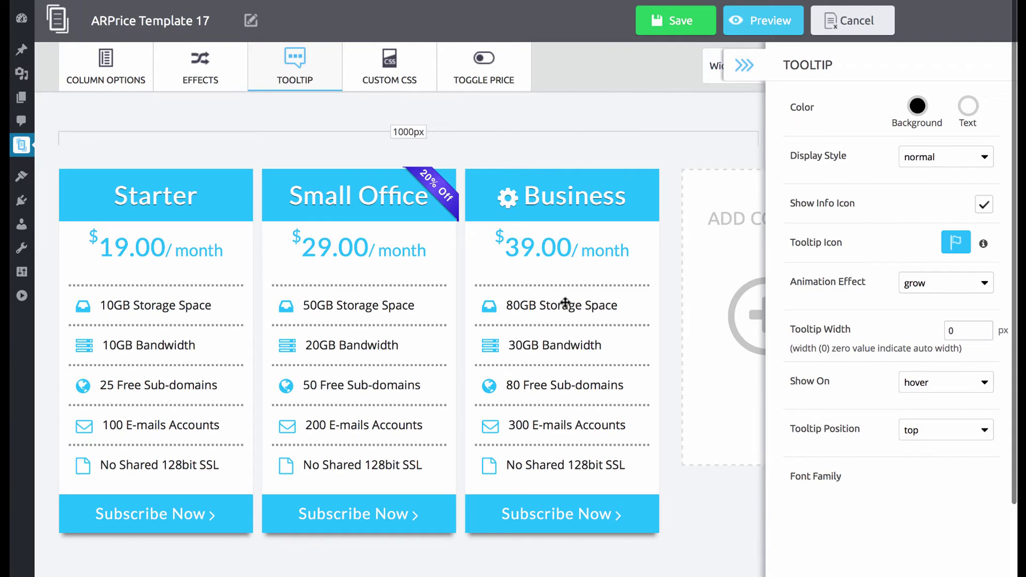
Step: Give the Business 80GB Storage Space row the tooltip 'Storage space on our cloud server'
left_click(614, 308)
left_click(614, 307)
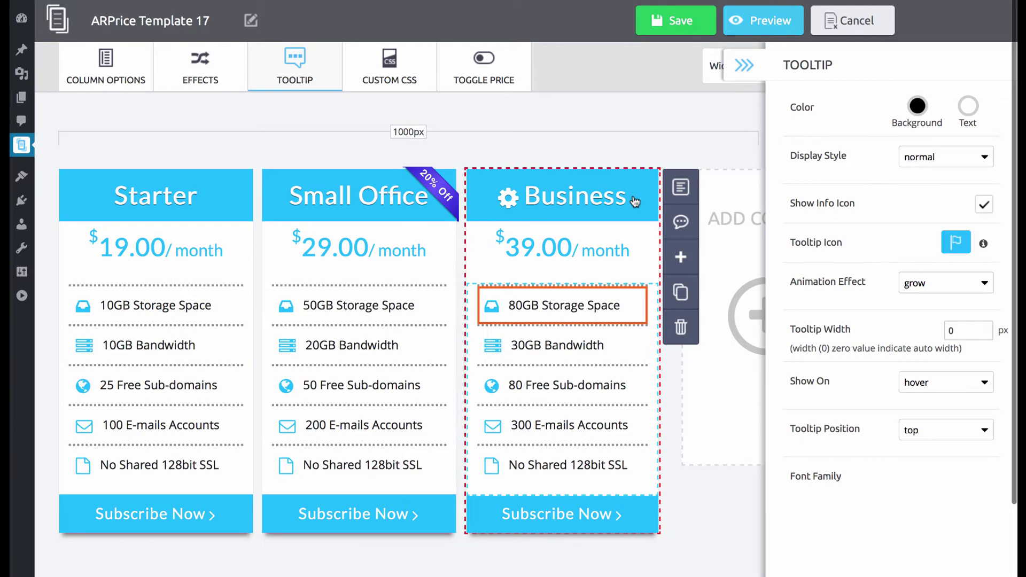
left_click(681, 223)
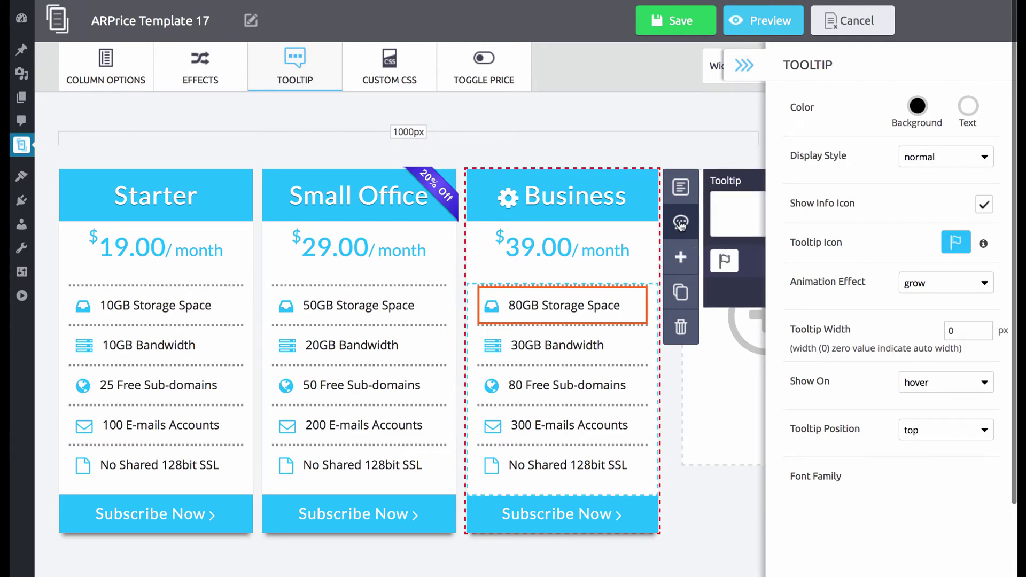
left_click(743, 65)
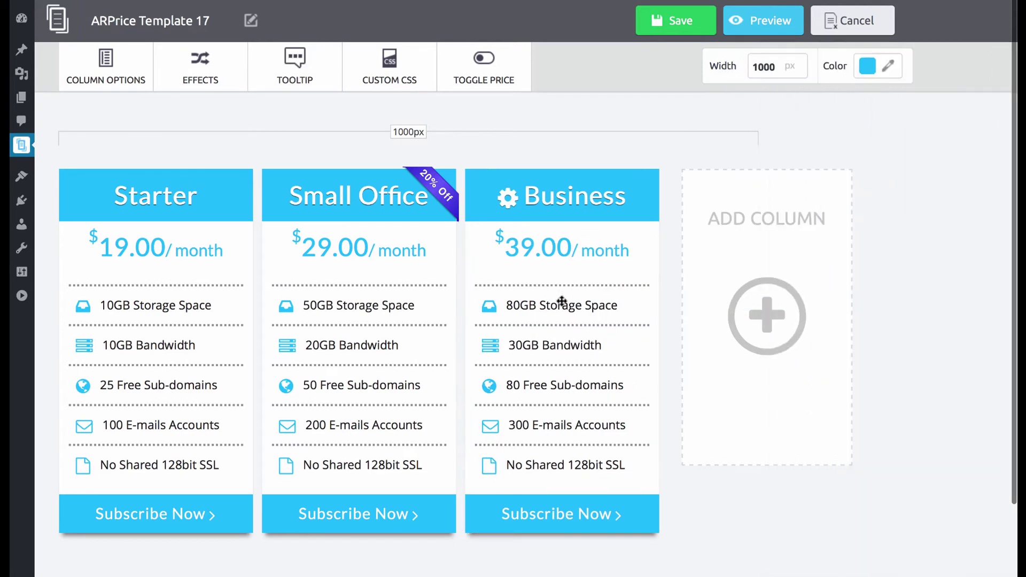
left_click(569, 303)
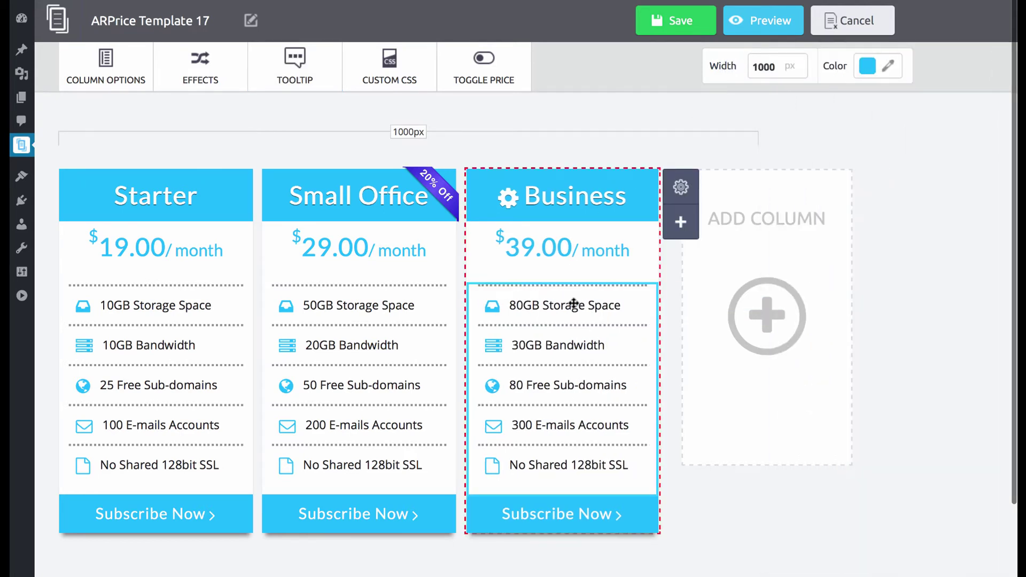
left_click(602, 307)
left_click(681, 222)
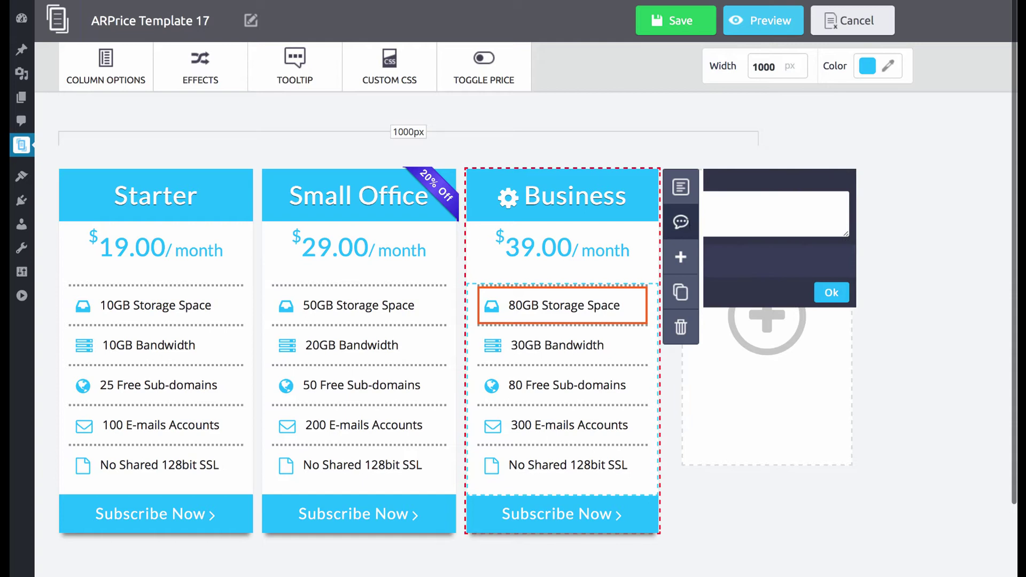
left_click(766, 203)
type("Storage ")
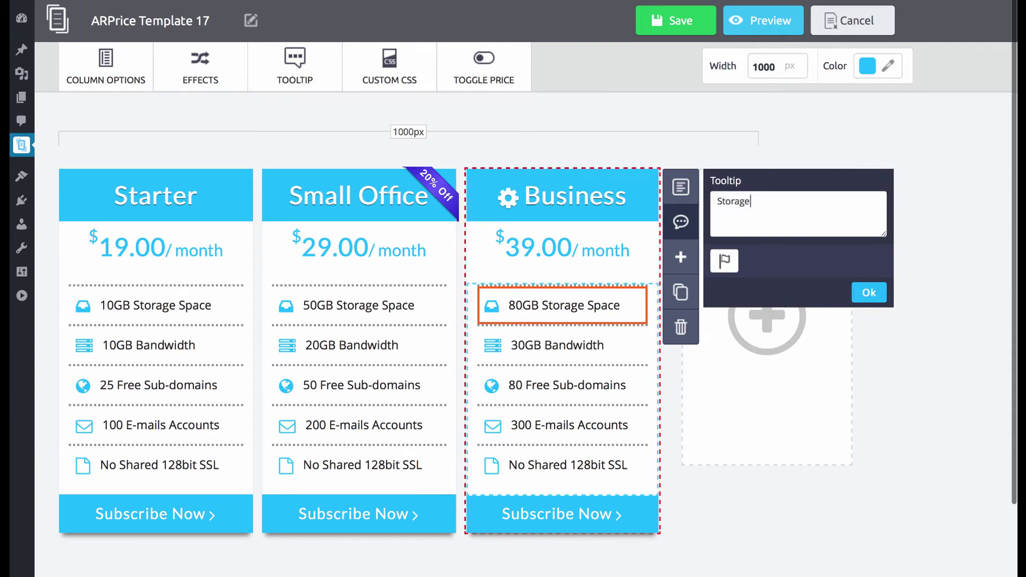
type("space on our cloud server")
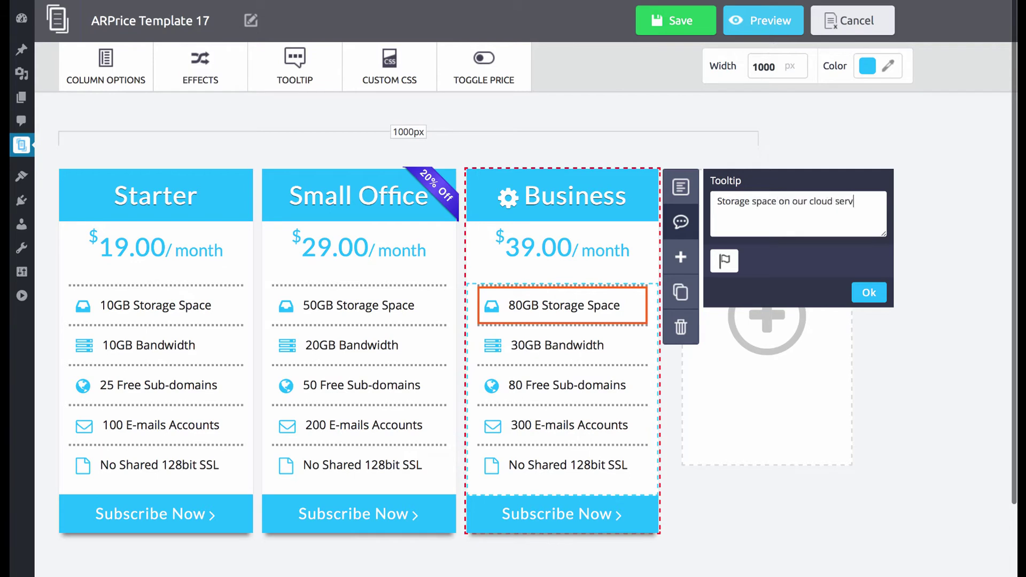
left_click(868, 295)
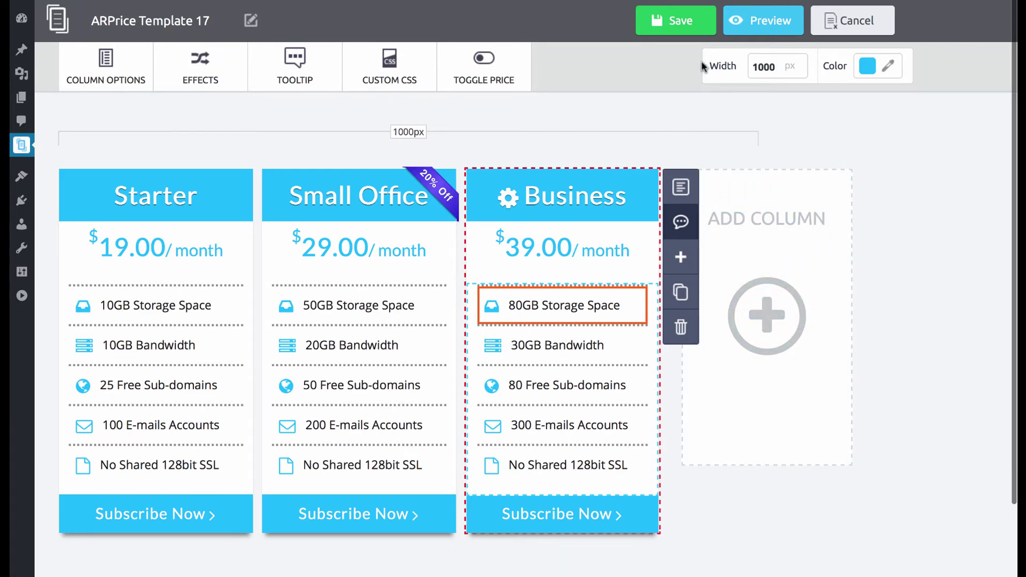
Step: Preview the pricing table and check the storage row's info-icon tooltip
left_click(762, 23)
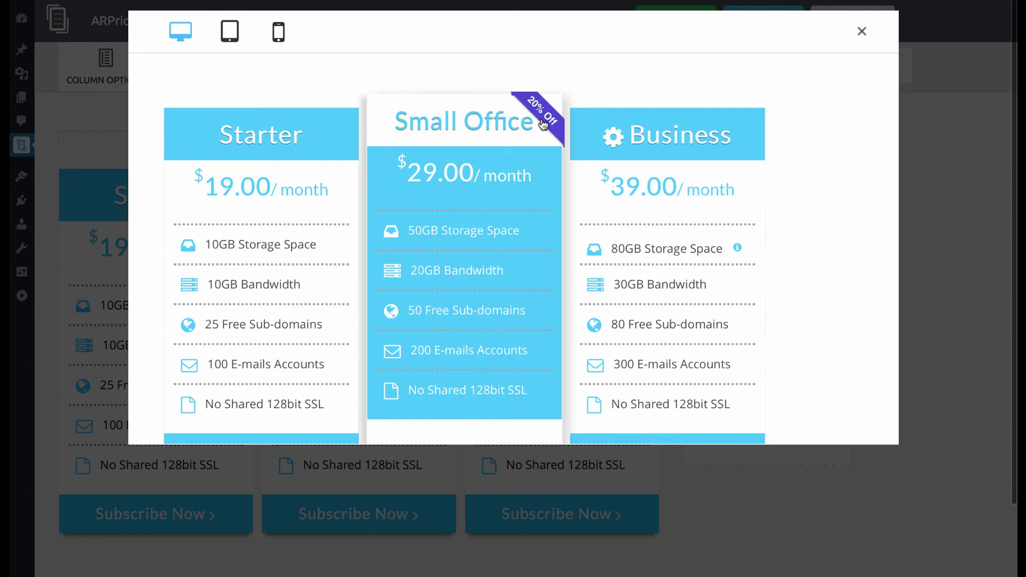
scroll(635, 178, "down", 1)
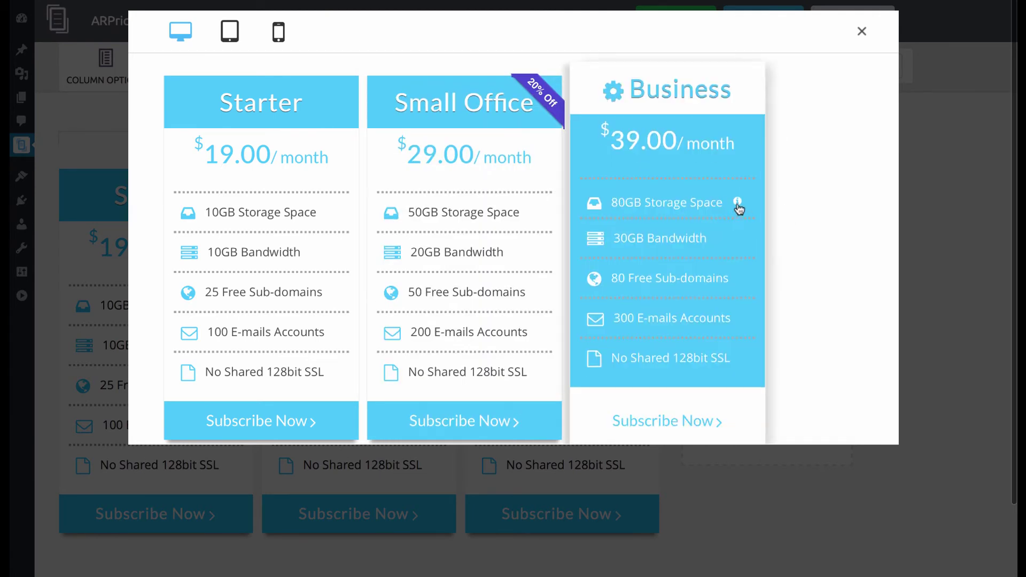
mouse_move(738, 207)
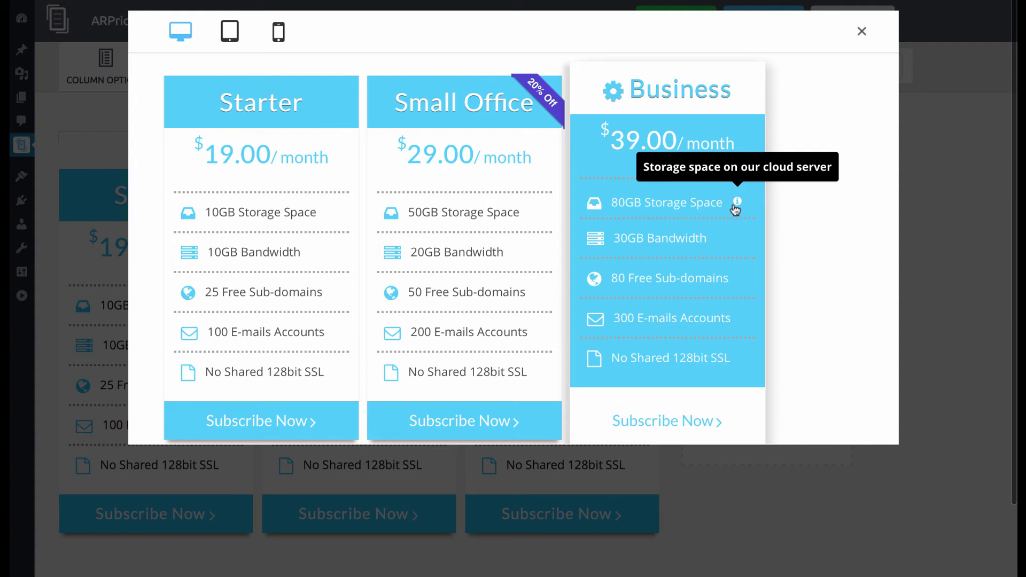
Step: Enable Toggle Price and copy the first tab's data to the other tabs
left_click(862, 32)
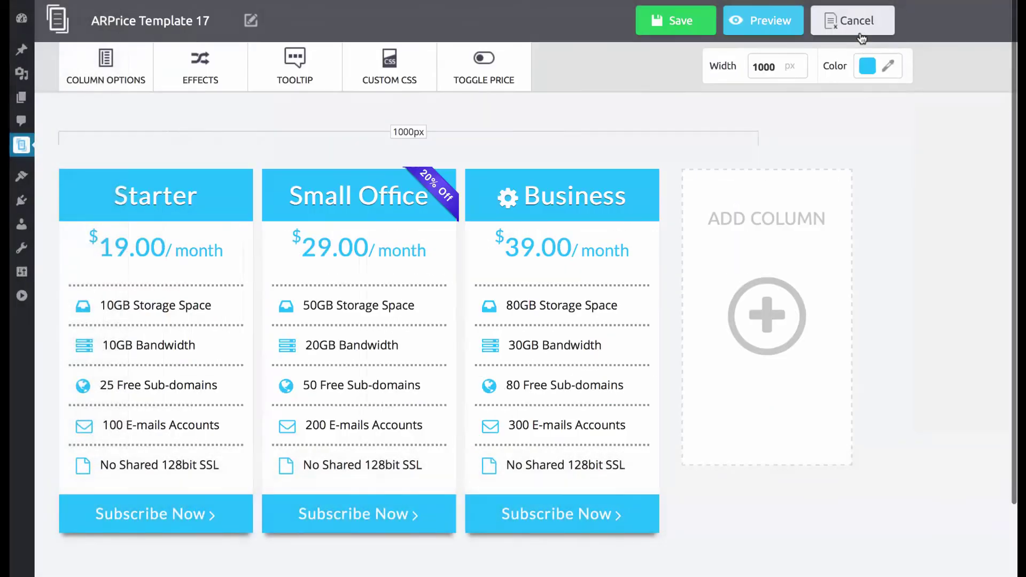
left_click(499, 69)
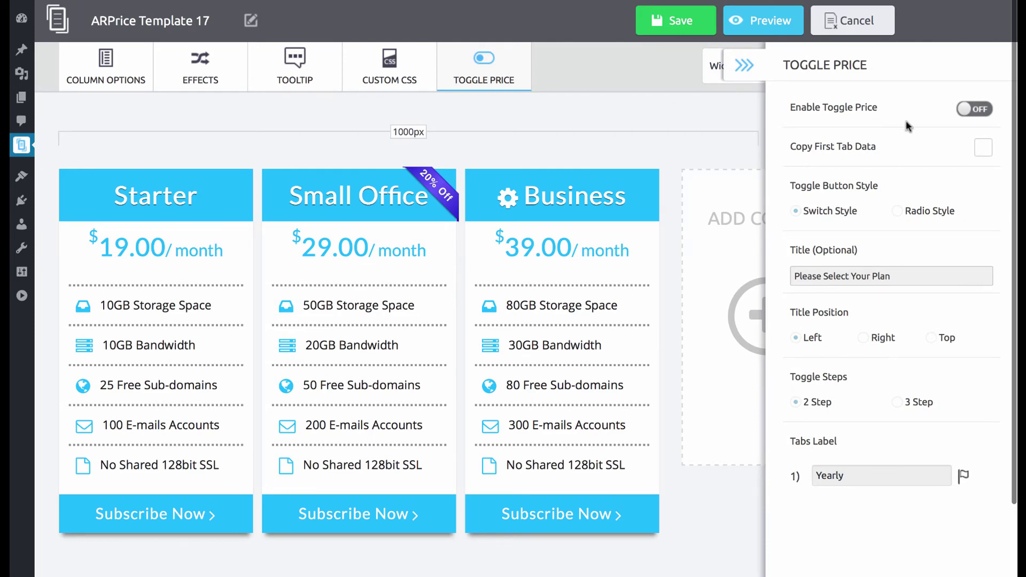
left_click(978, 109)
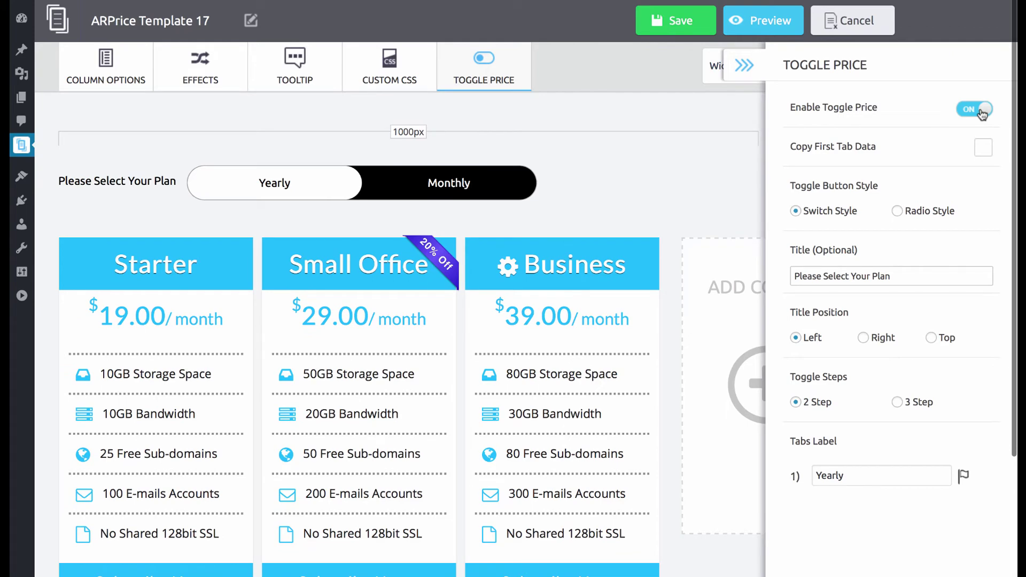
left_click(984, 152)
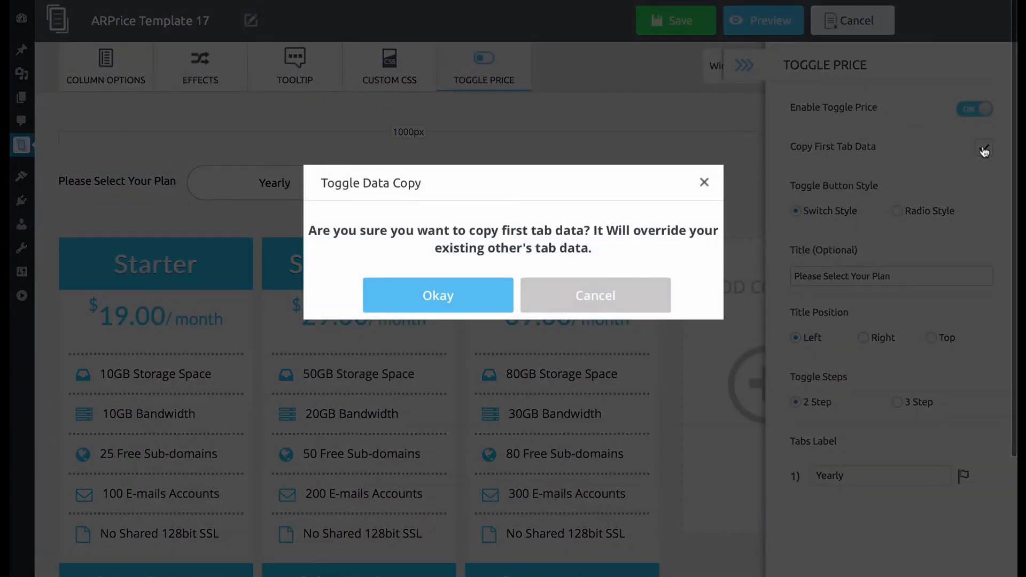
left_click(433, 303)
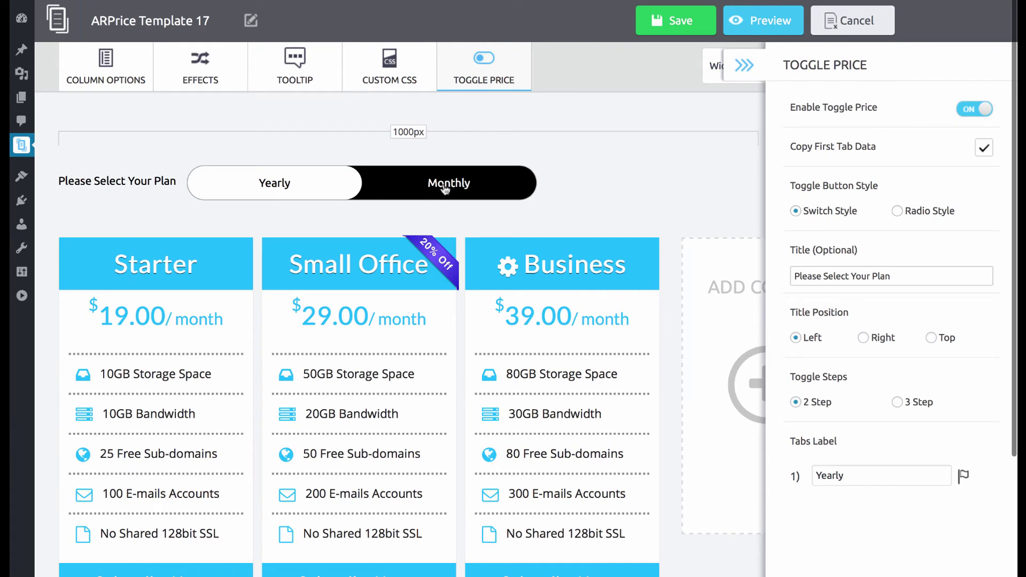
Step: Try the Yearly/Monthly toggle and the radio style, keeping Switch Style
left_click(450, 182)
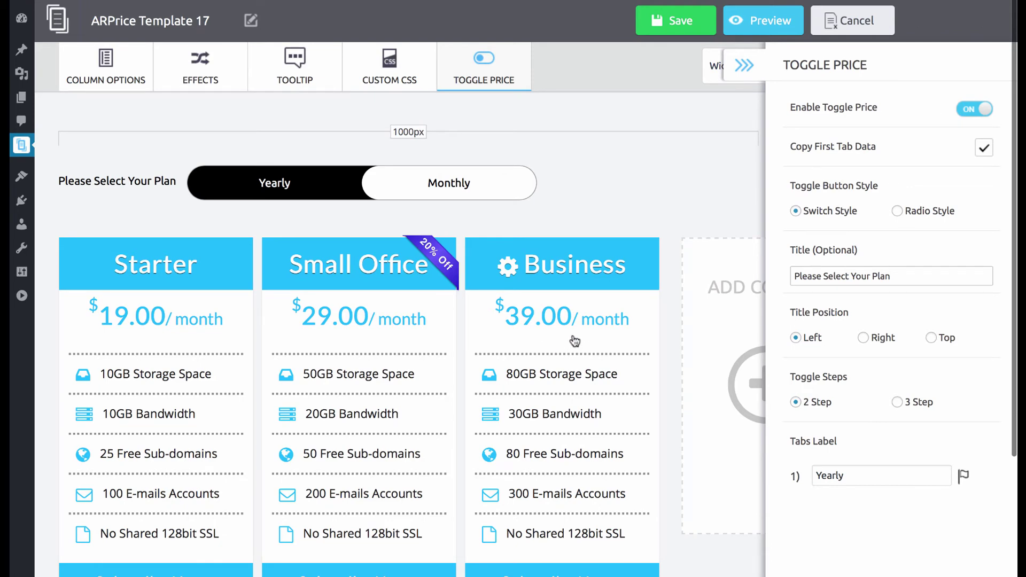
left_click(285, 194)
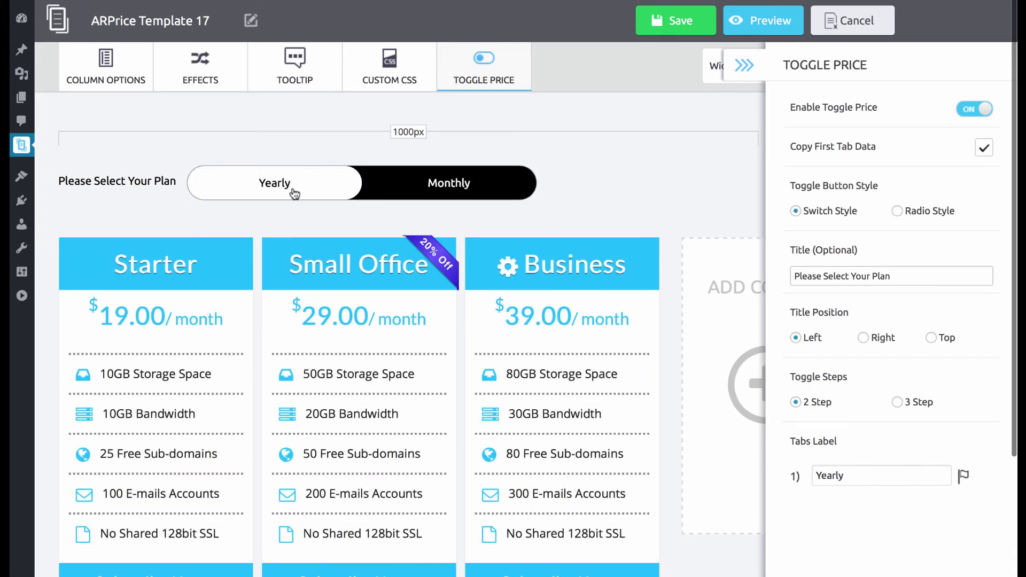
left_click(896, 212)
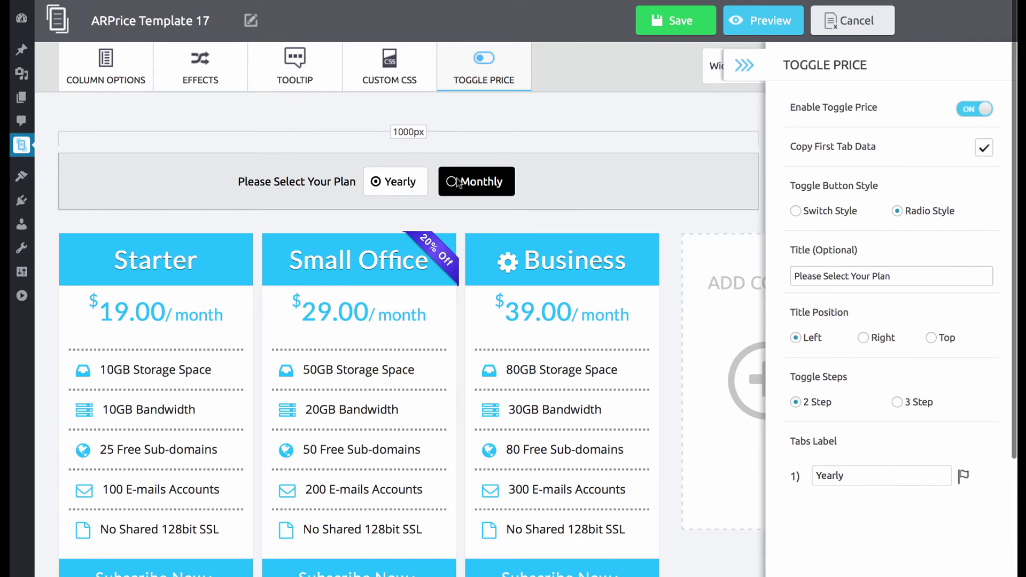
left_click(796, 211)
scroll(883, 280, "down", 3)
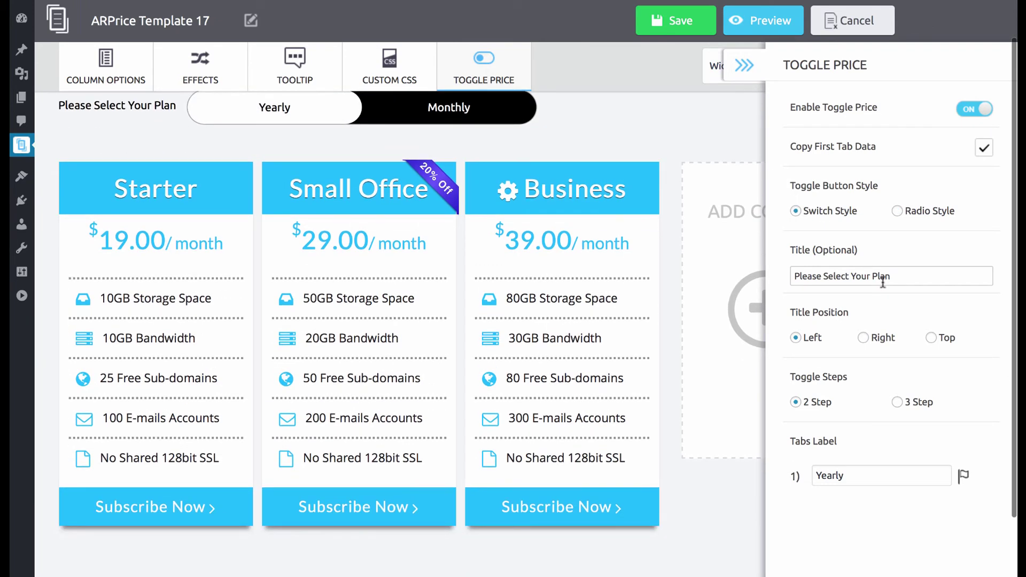
scroll(896, 328, "down", 2)
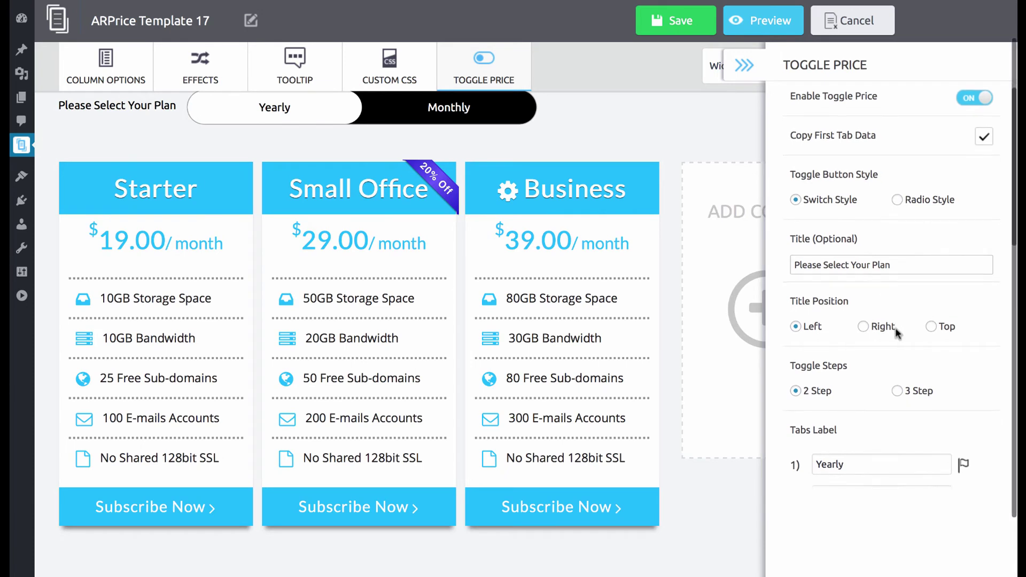
scroll(896, 328, "down", 5)
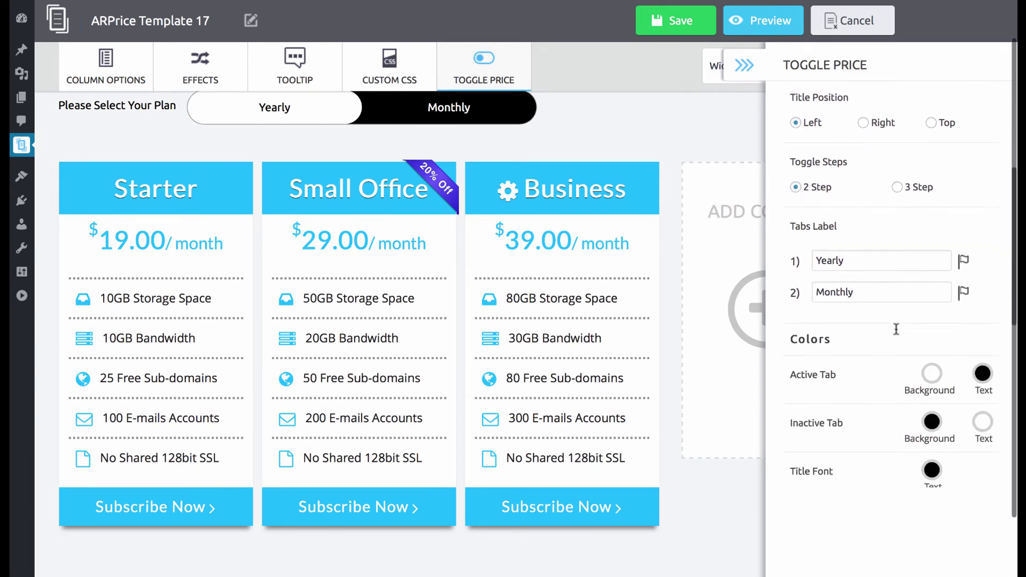
Step: Make the toggle 3 Step with a Quarterly option and check the Monthly tab
left_click(897, 180)
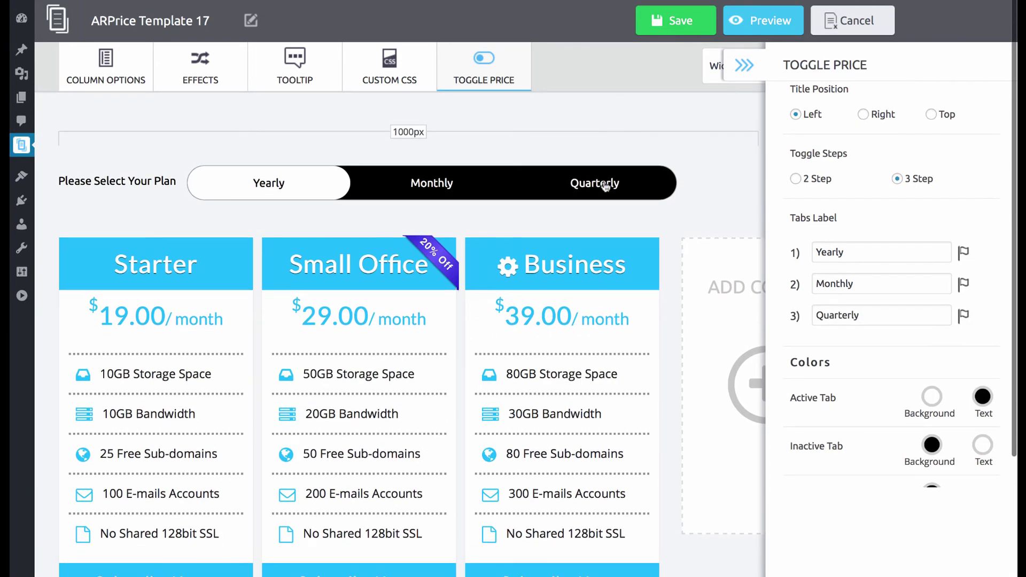
left_click(437, 191)
scroll(866, 286, "down", 3)
scroll(867, 289, "down", 3)
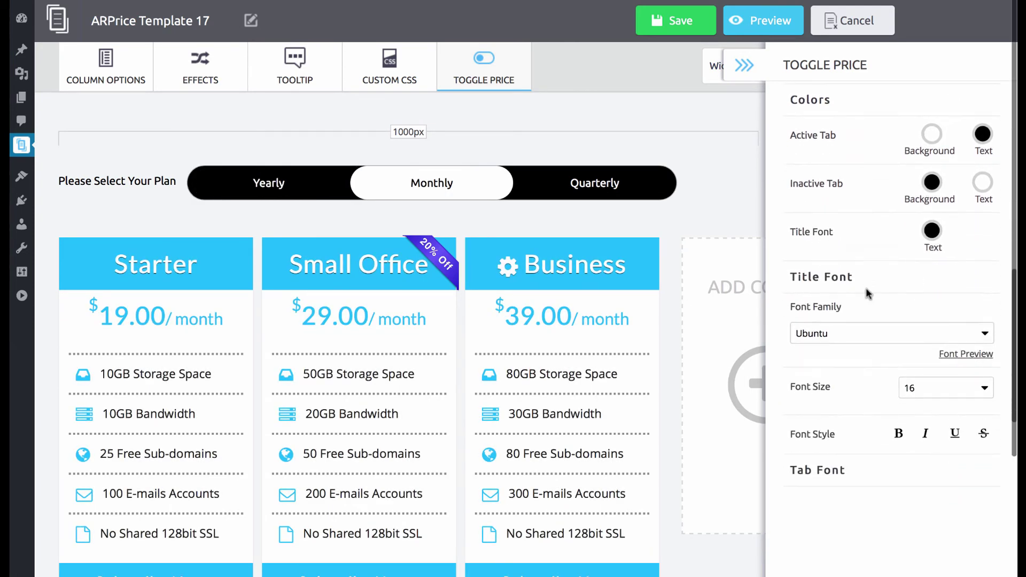
scroll(917, 305, "down", 2)
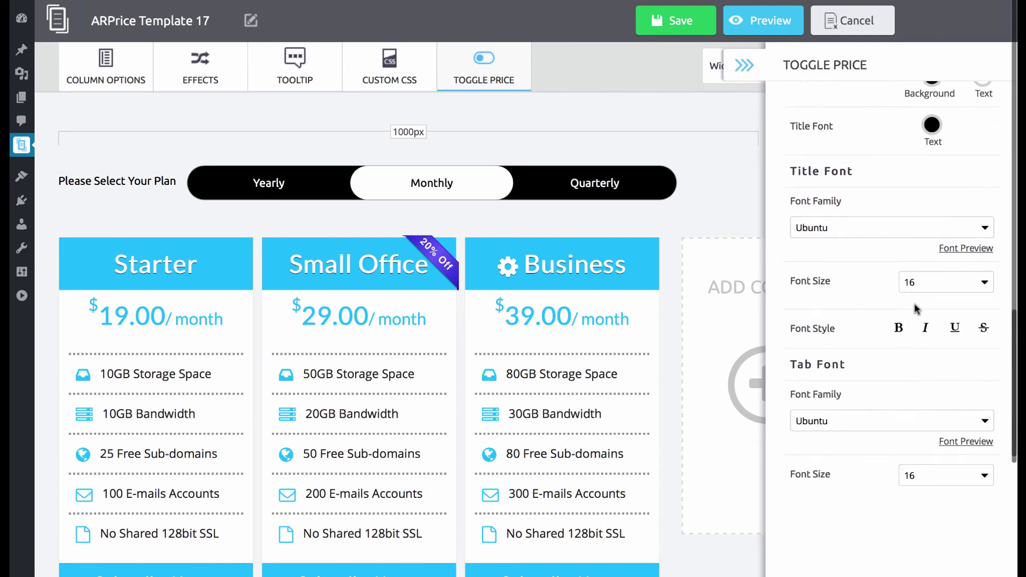
scroll(917, 308, "down", 1)
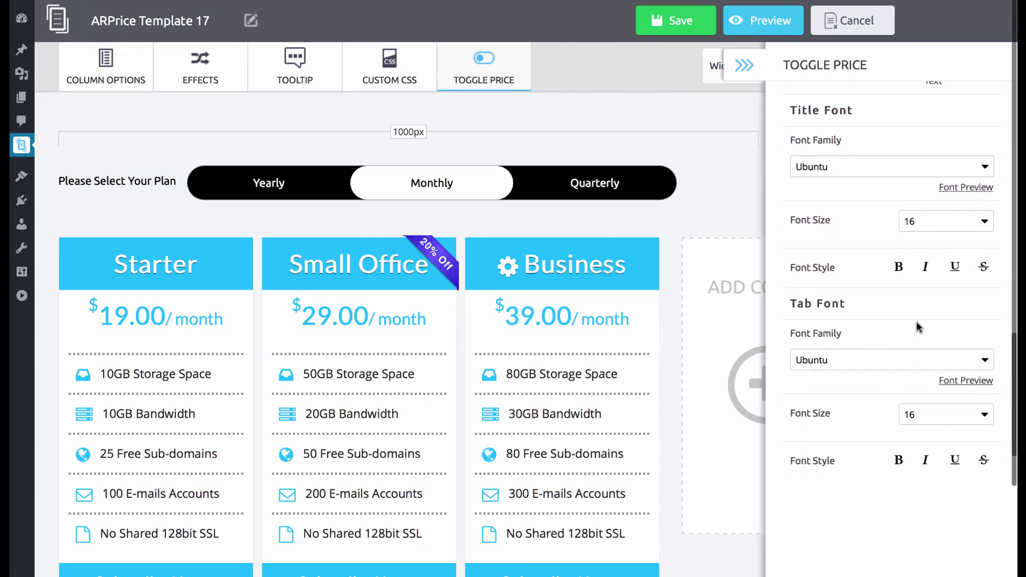
scroll(917, 327, "up", 8)
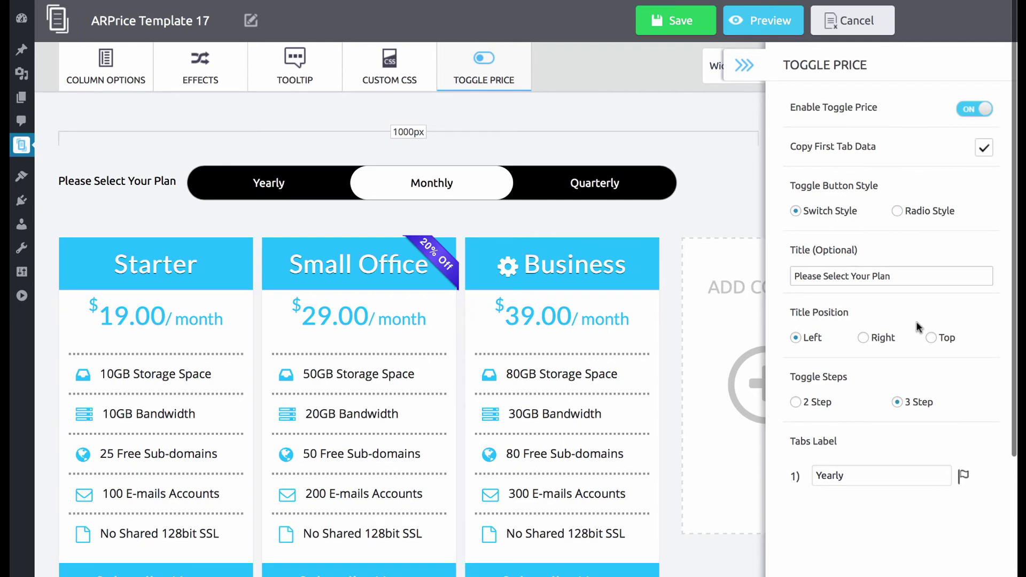
Step: Preview the pricing table at tablet and mobile widths
left_click(762, 26)
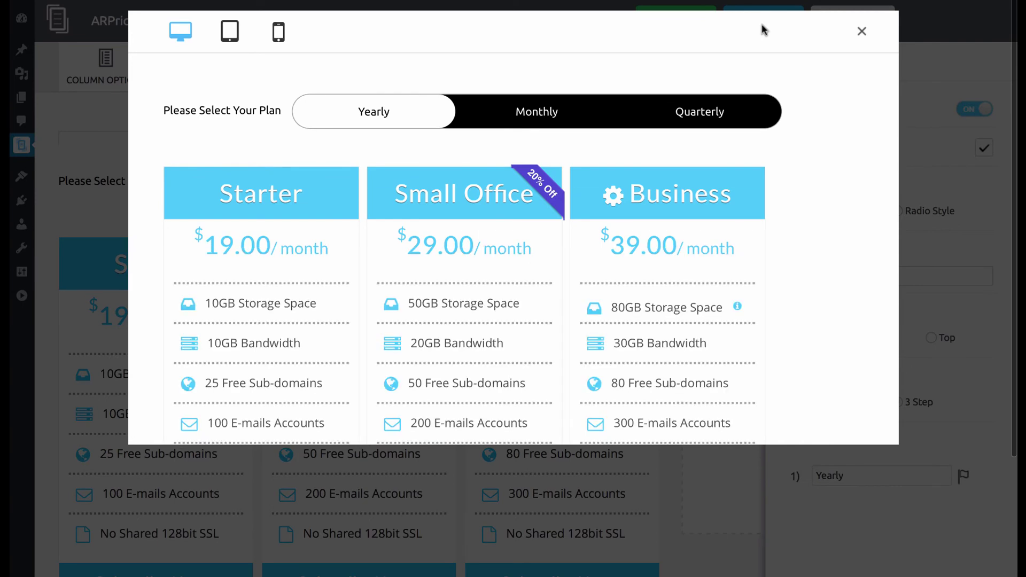
left_click(230, 34)
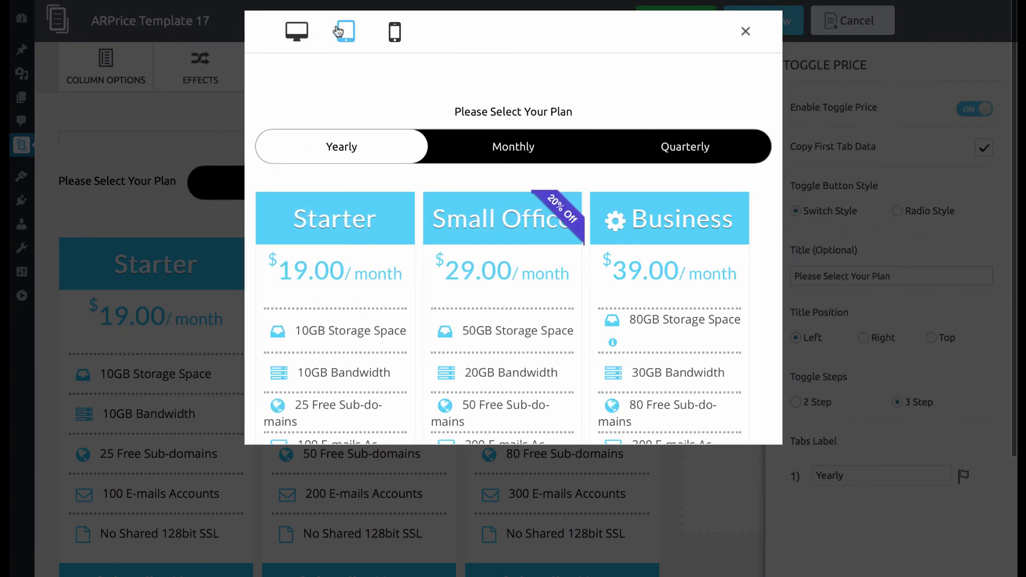
left_click(395, 33)
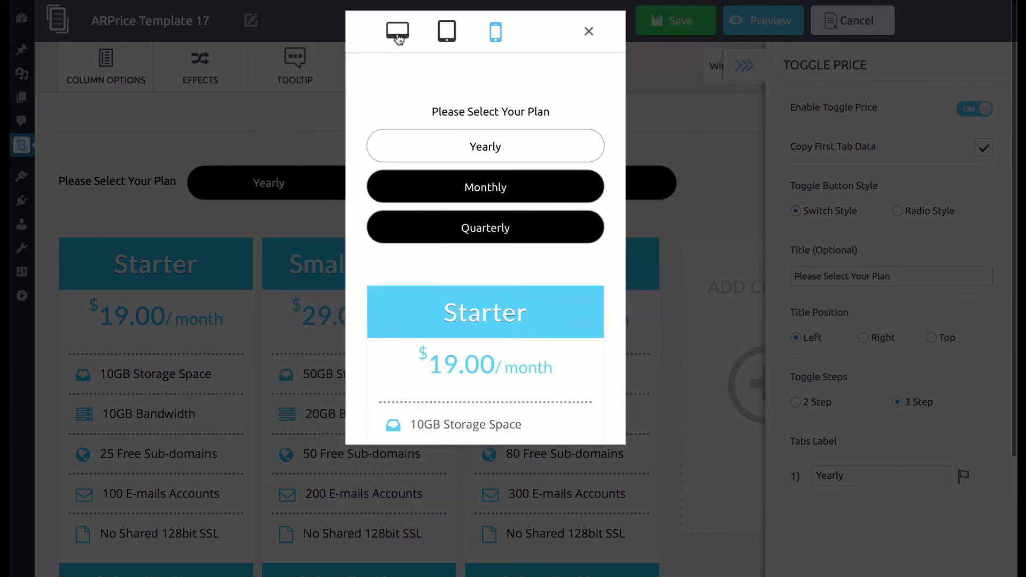
Step: Check Monthly and Quarterly prices in the mobile preview, then close it
left_click(491, 190)
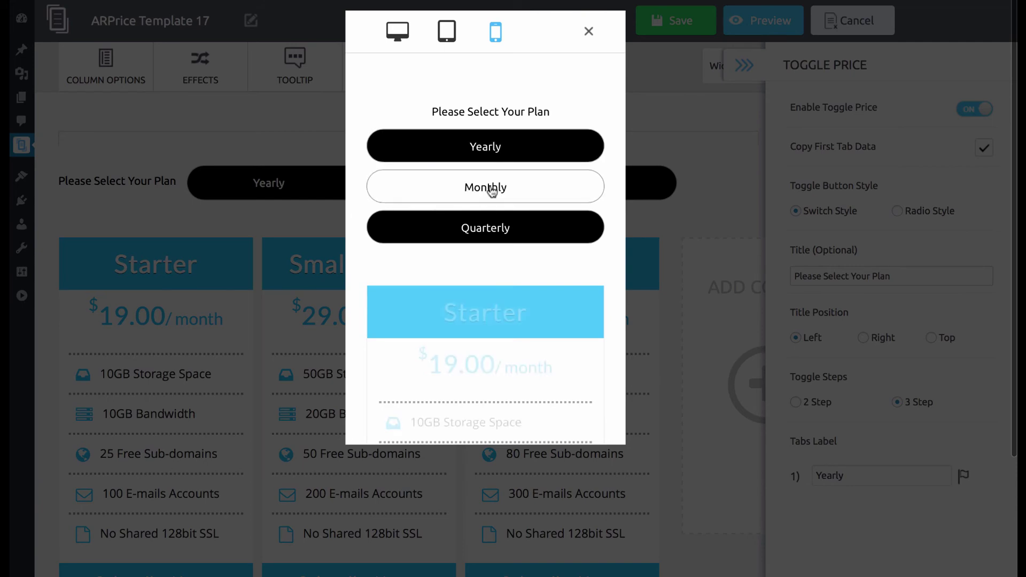
left_click(489, 228)
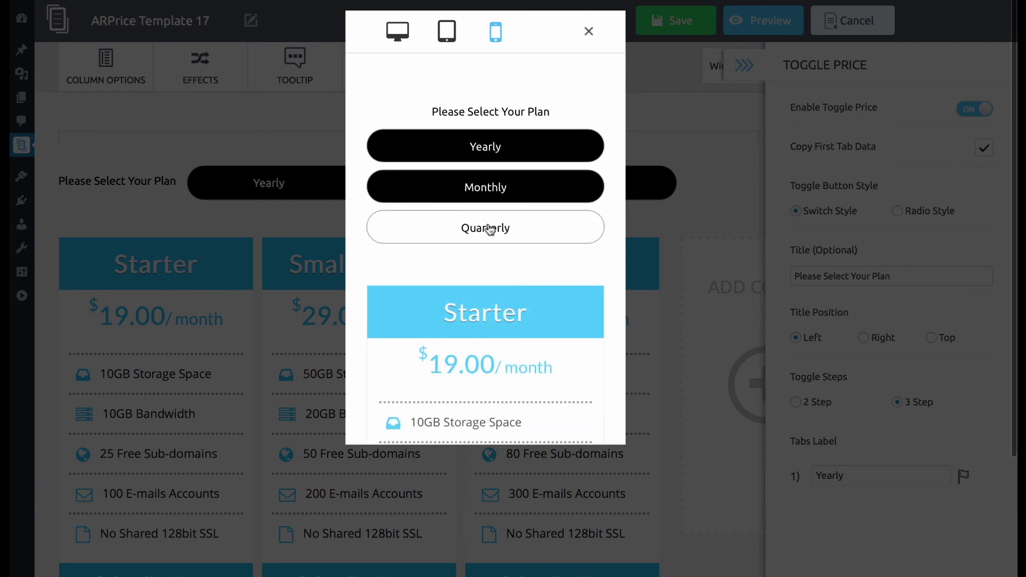
scroll(489, 230, "down", 2)
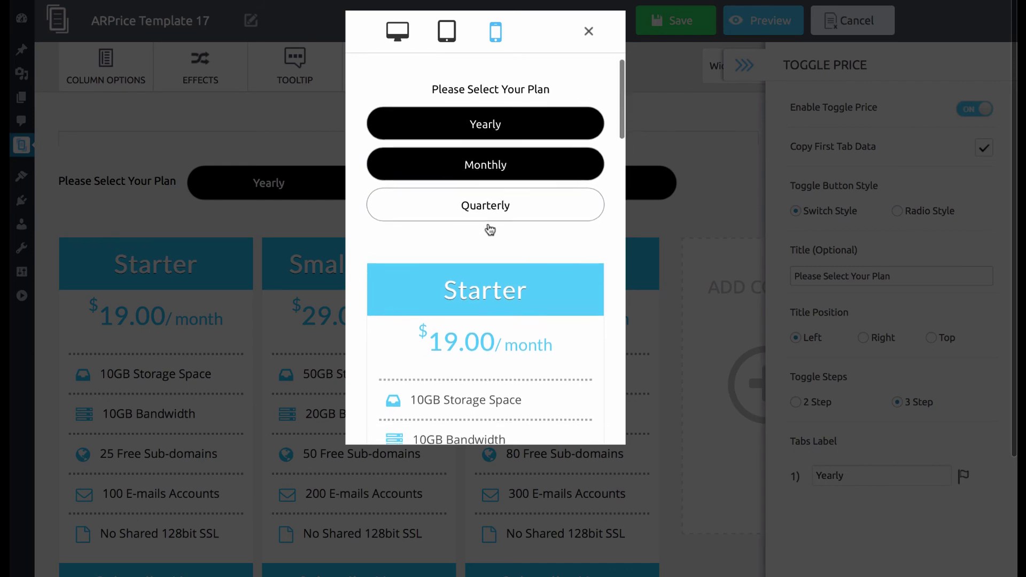
scroll(488, 227, "up", 1)
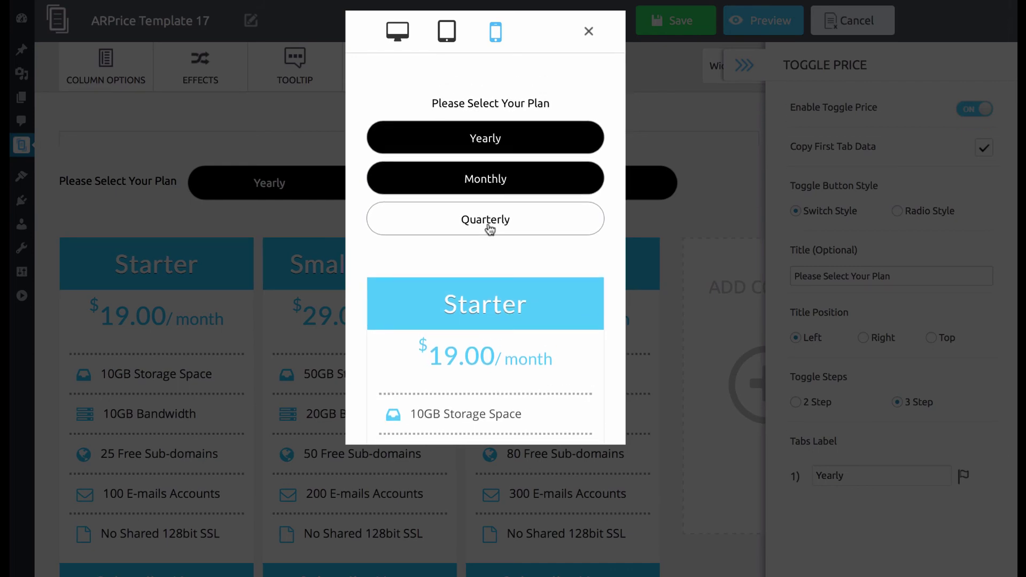
scroll(490, 229, "down", 10)
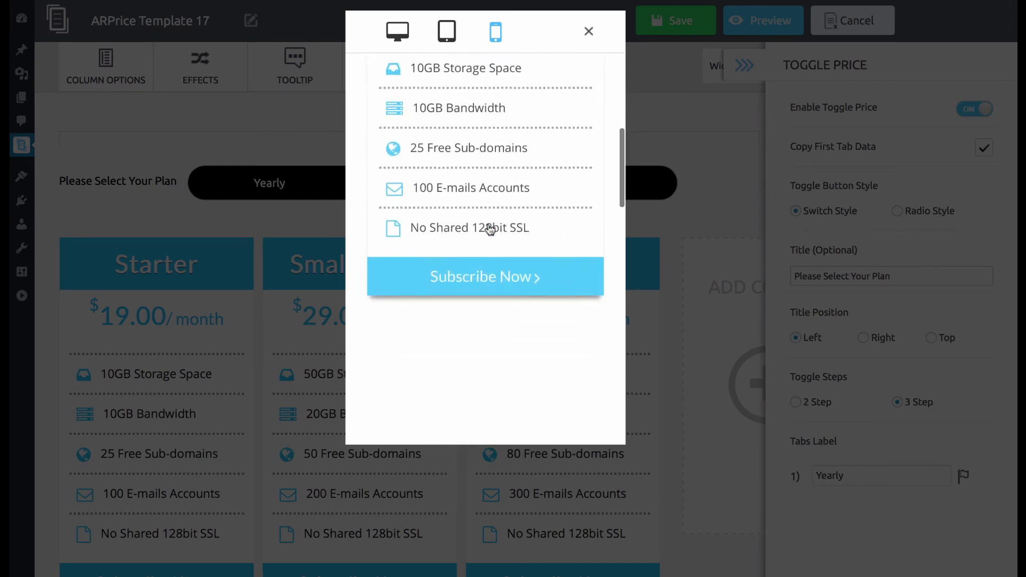
scroll(490, 229, "down", 8)
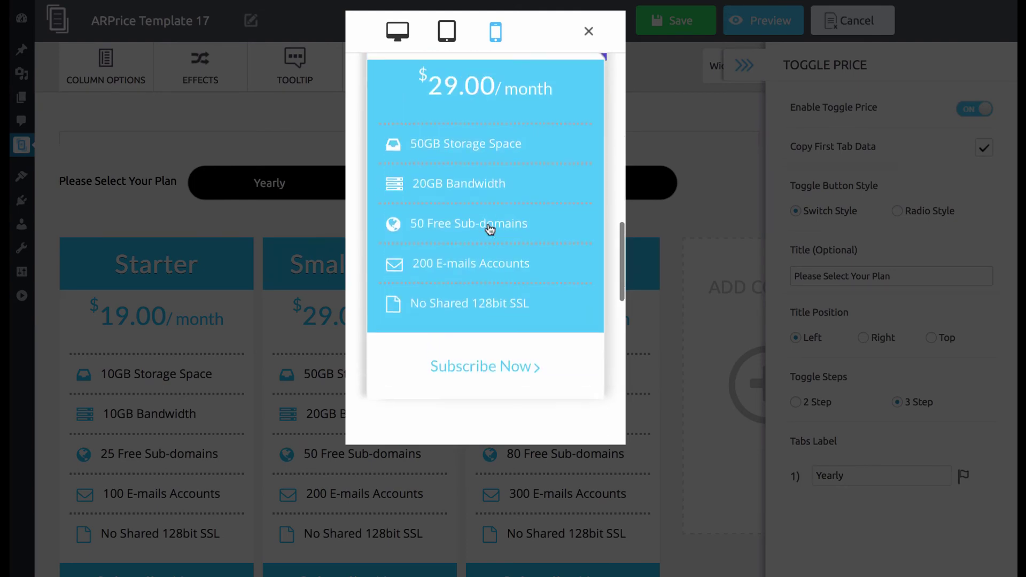
scroll(490, 229, "up", 10)
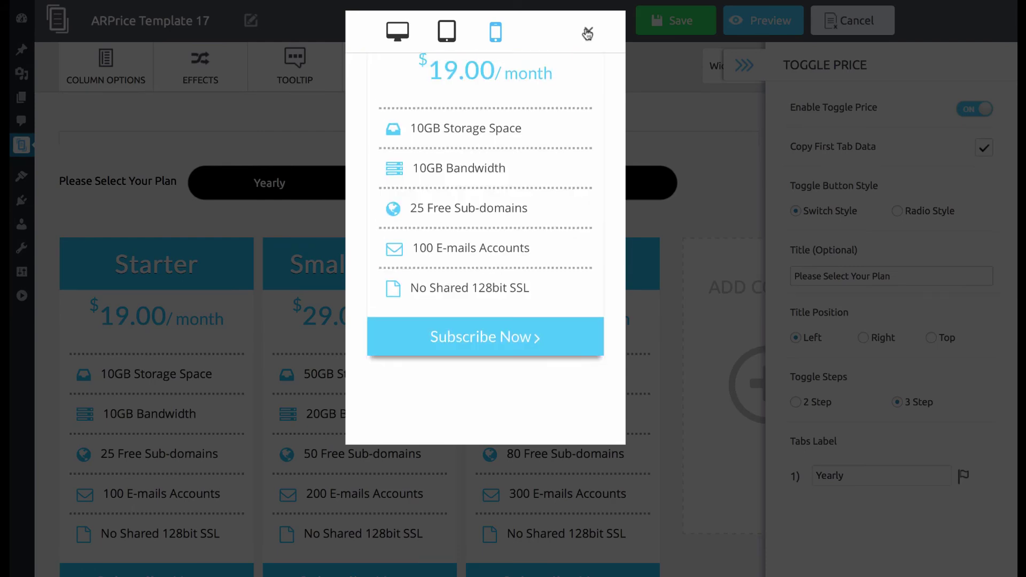
left_click(588, 33)
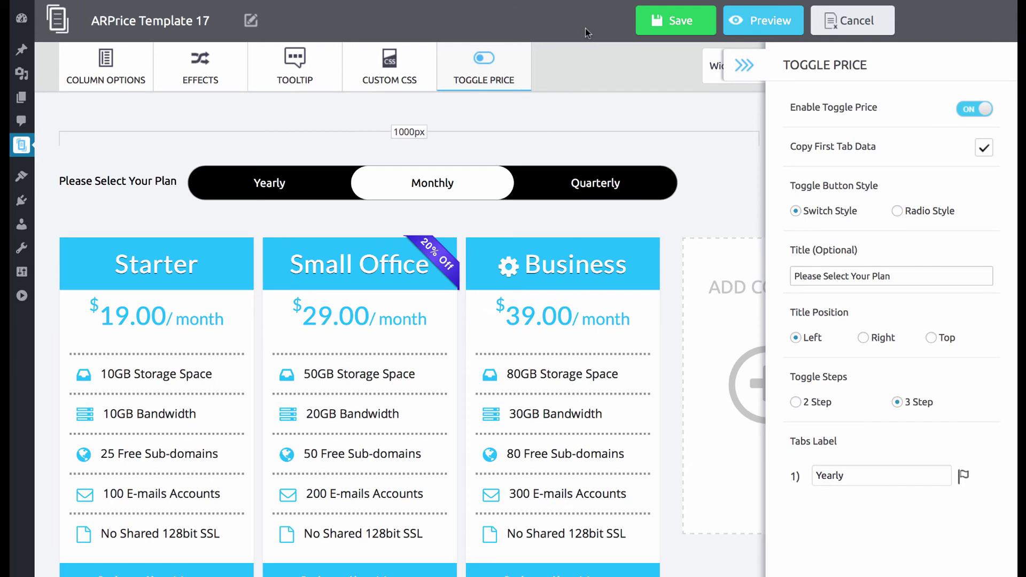
Step: Show Template 17's Custom CSS settings with no CSS entered, and turn CSS class info ON
left_click(400, 64)
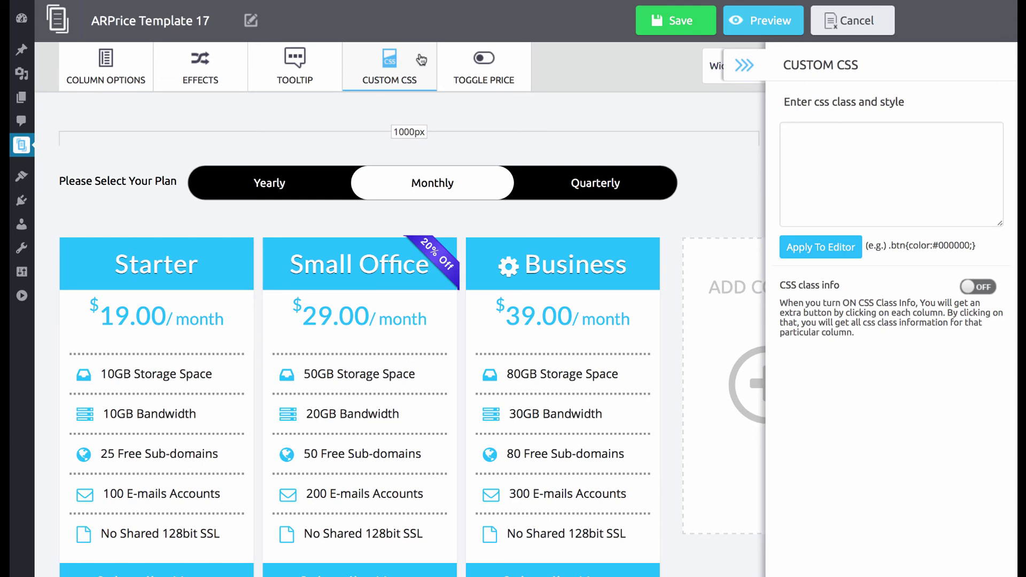
left_click(832, 165)
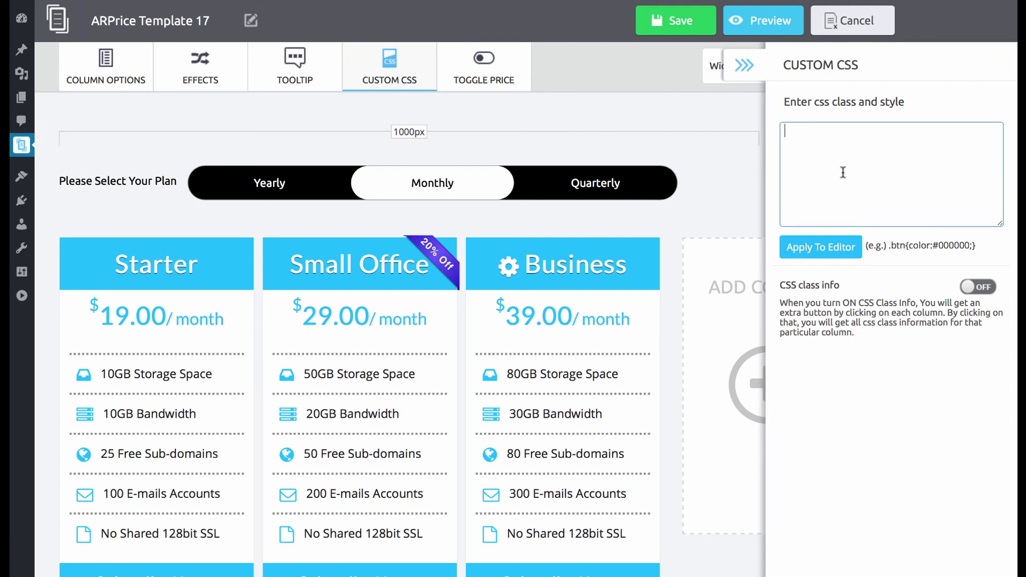
left_click(987, 289)
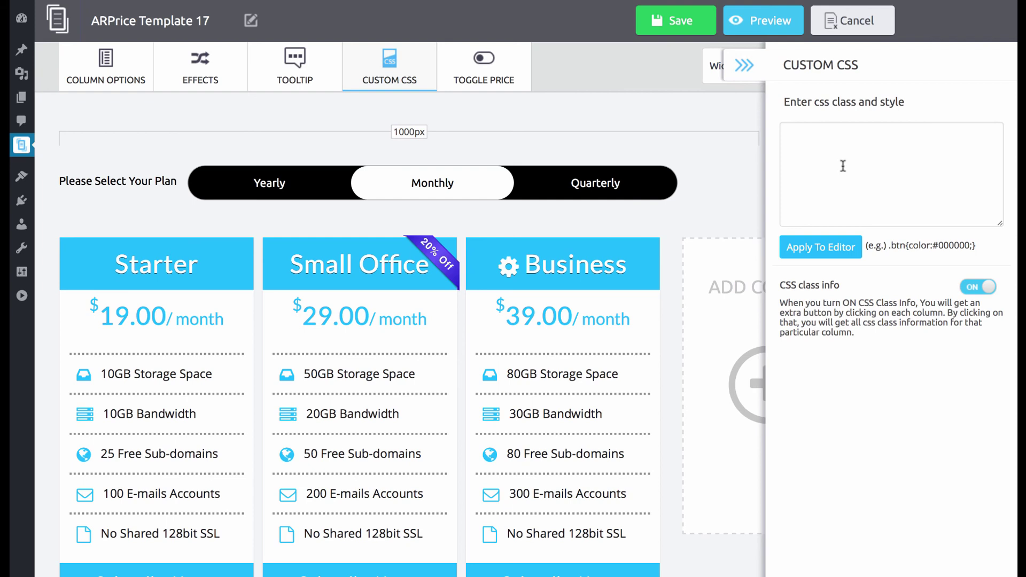
Step: Save Template 17 as [ARPrice id=104] and return to My Pricing Tables
left_click(685, 24)
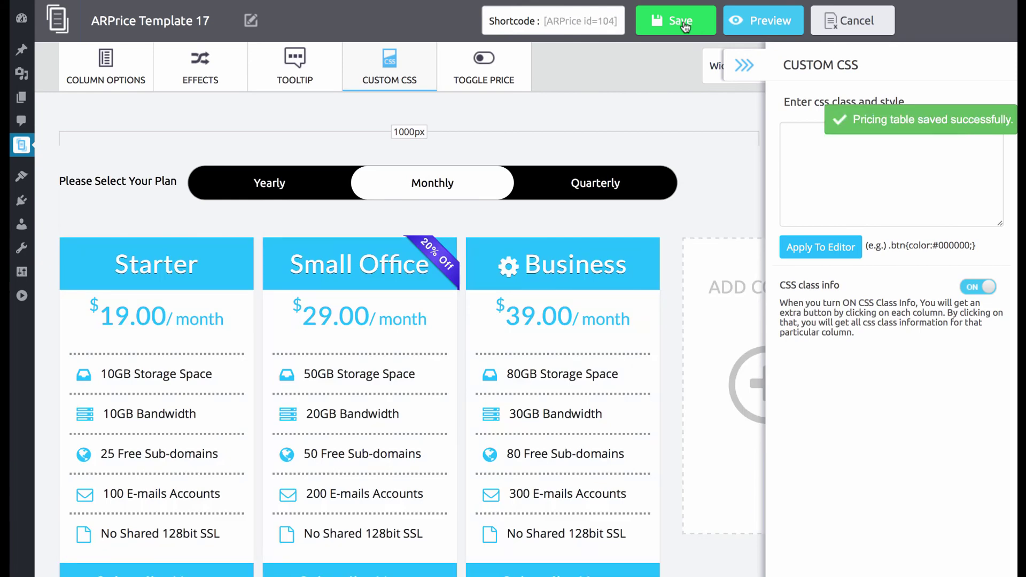
left_click(847, 24)
mouse_move(405, 205)
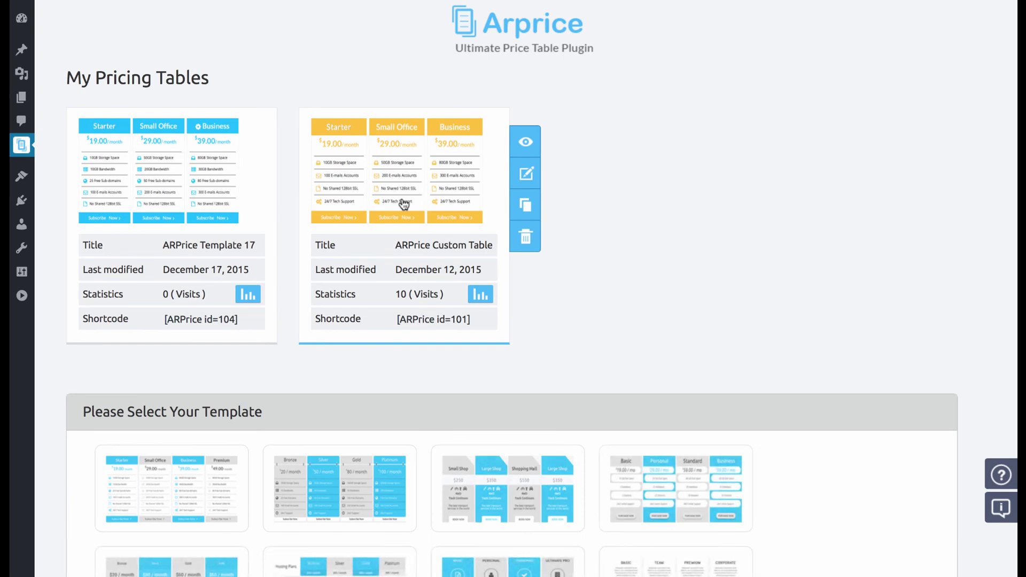
mouse_move(259, 257)
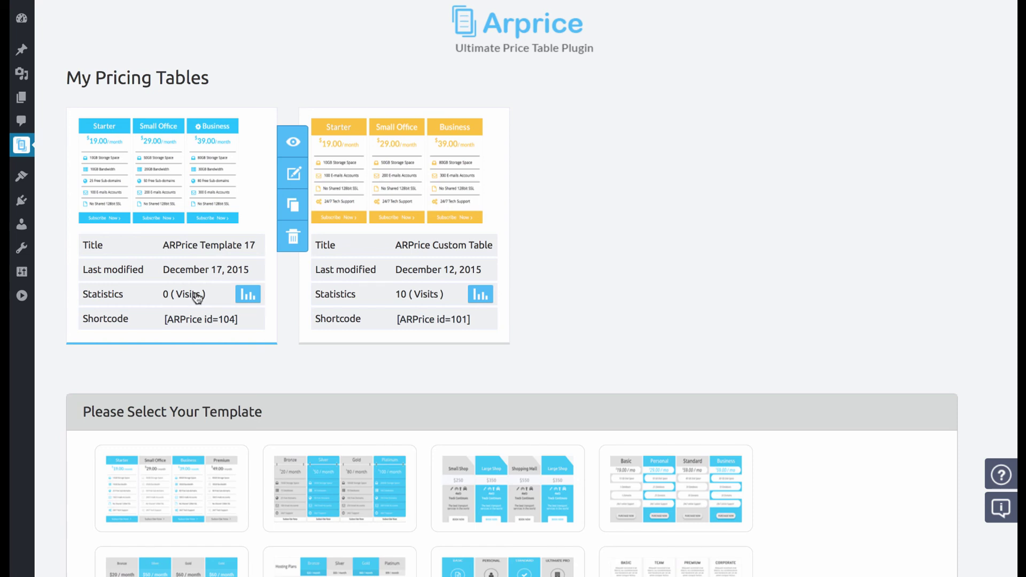
mouse_move(429, 302)
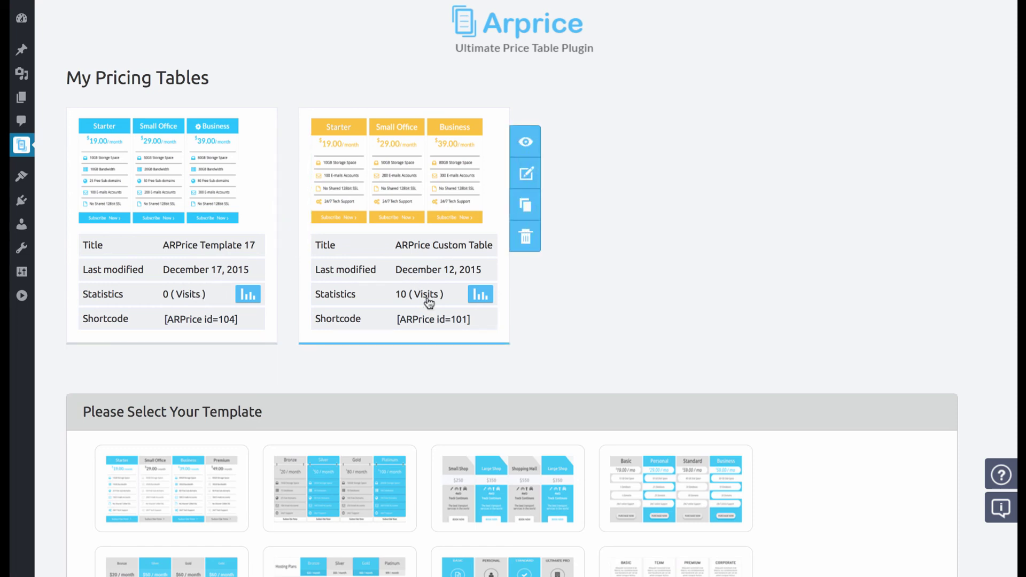
Step: Open ARPrice Custom Table's analytics and review its 10 views, 4 clicks and 40.00% conversion
left_click(481, 295)
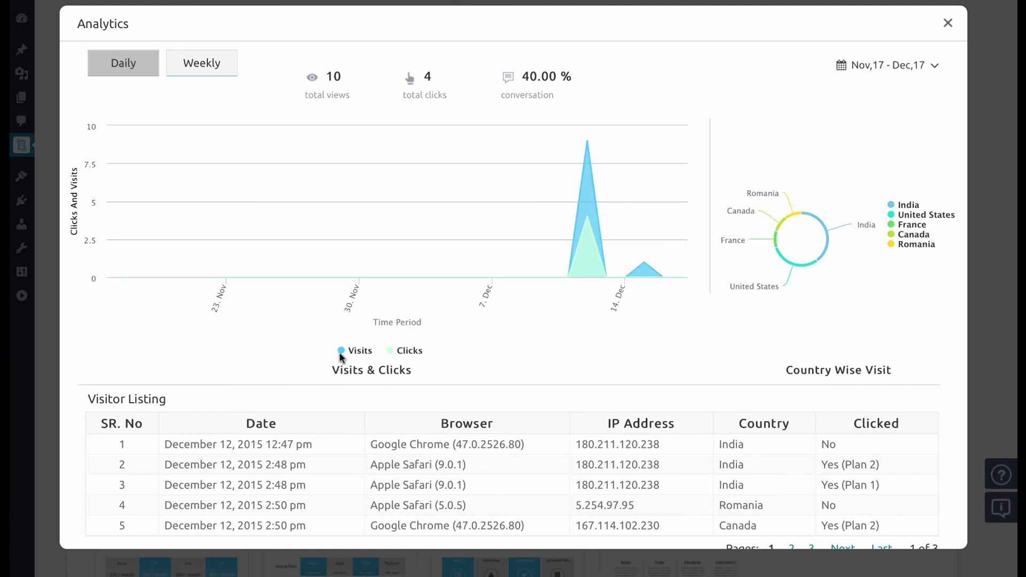
scroll(341, 357, "down", 1)
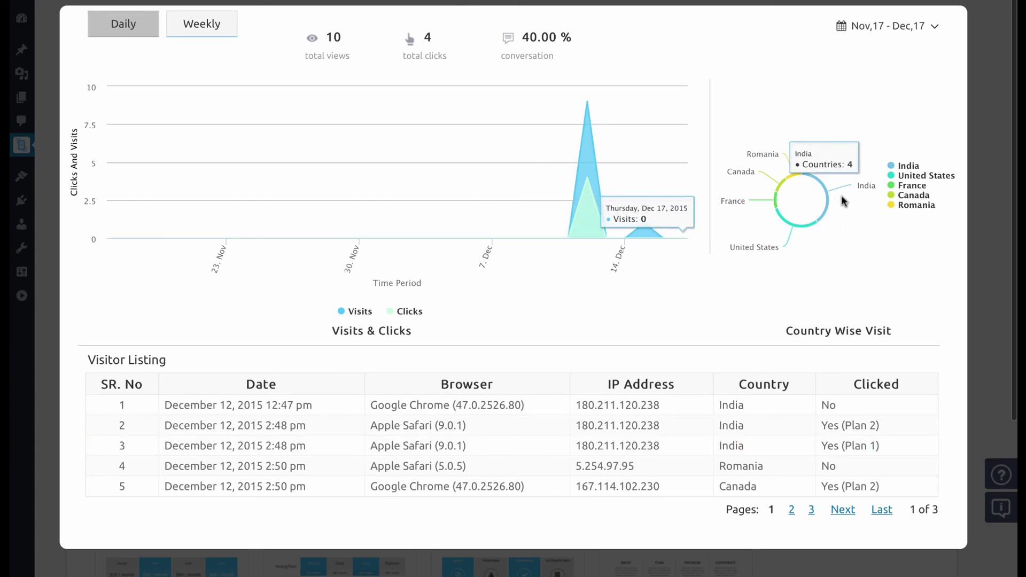
Step: Close the analytics, start the Tour Guide and clone its suggested template
left_click(985, 266)
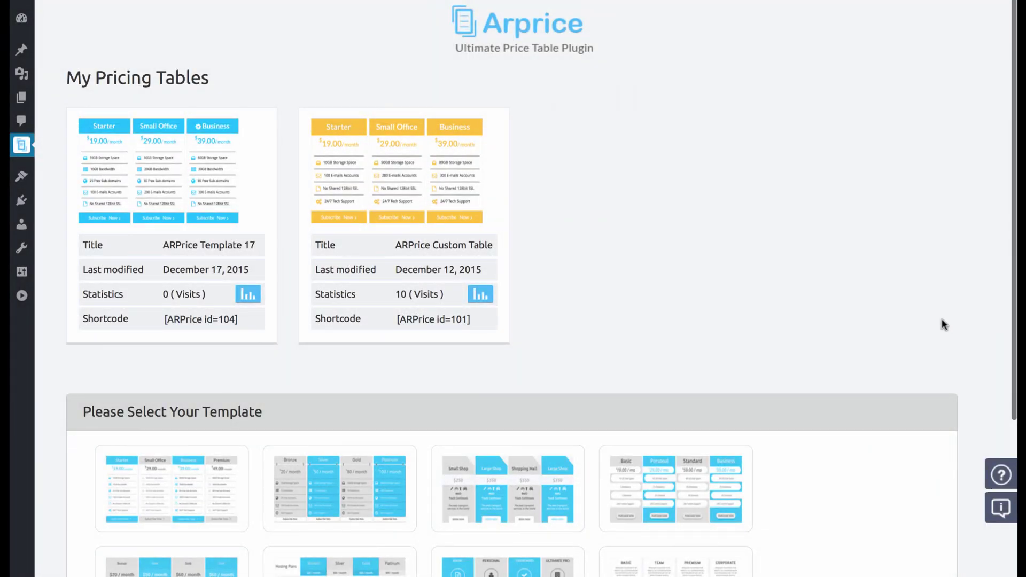
left_click(1001, 511)
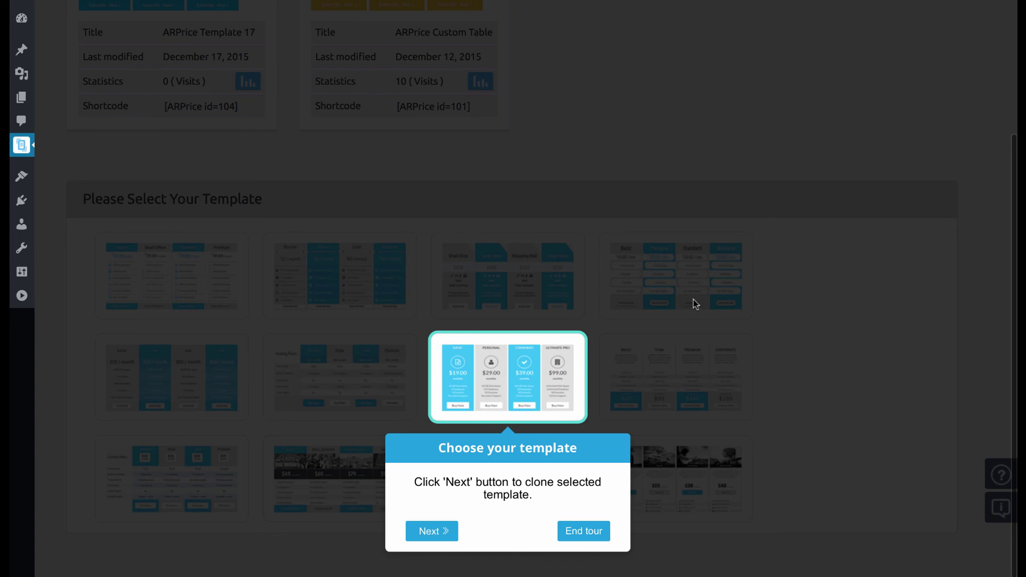
left_click(433, 531)
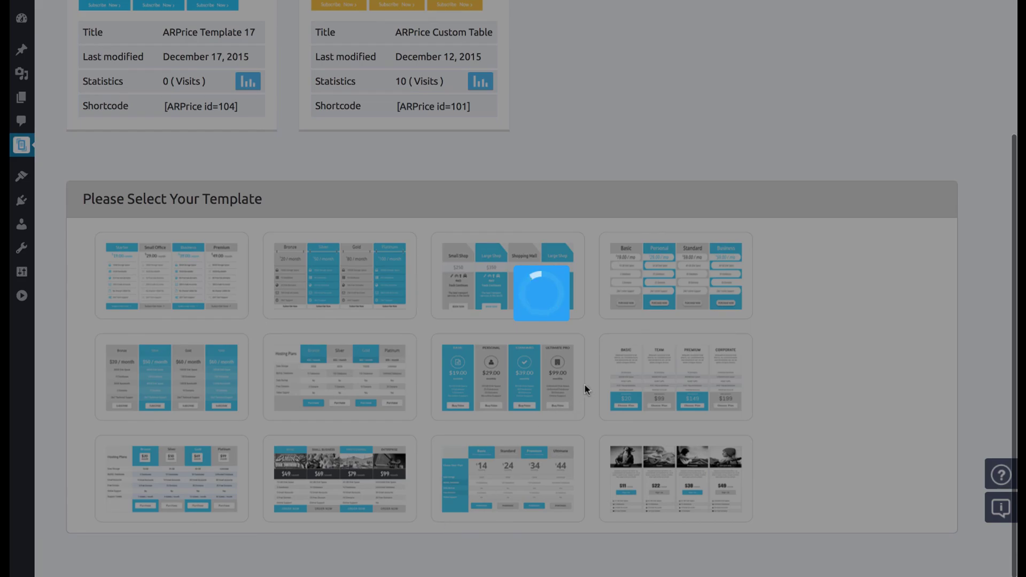